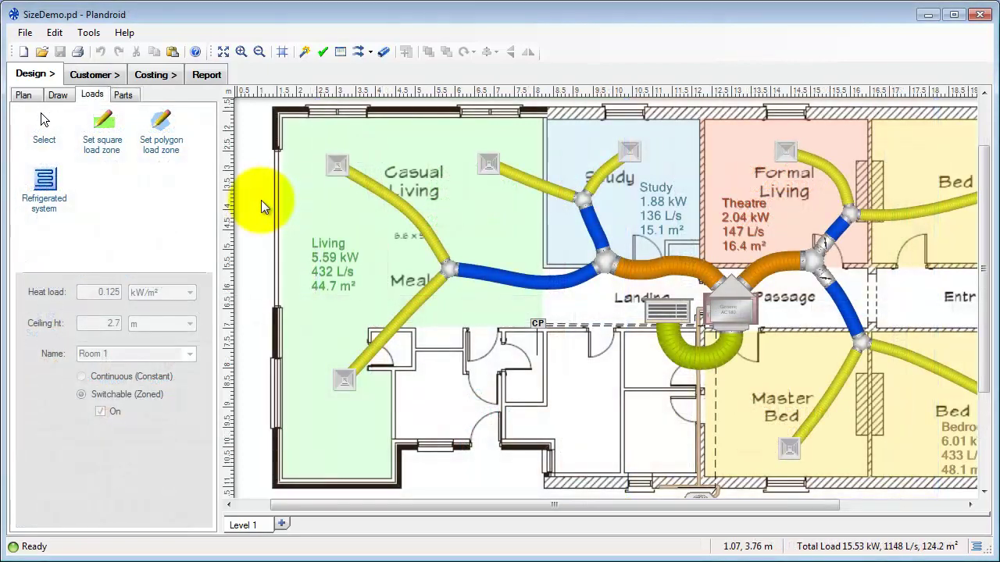
Step: Check the heat loads of the Living, Study and Theatre zones
{"action": "left_click", "coordinate": [320, 209]}
{"action": "left_click", "coordinate": [561, 233]}
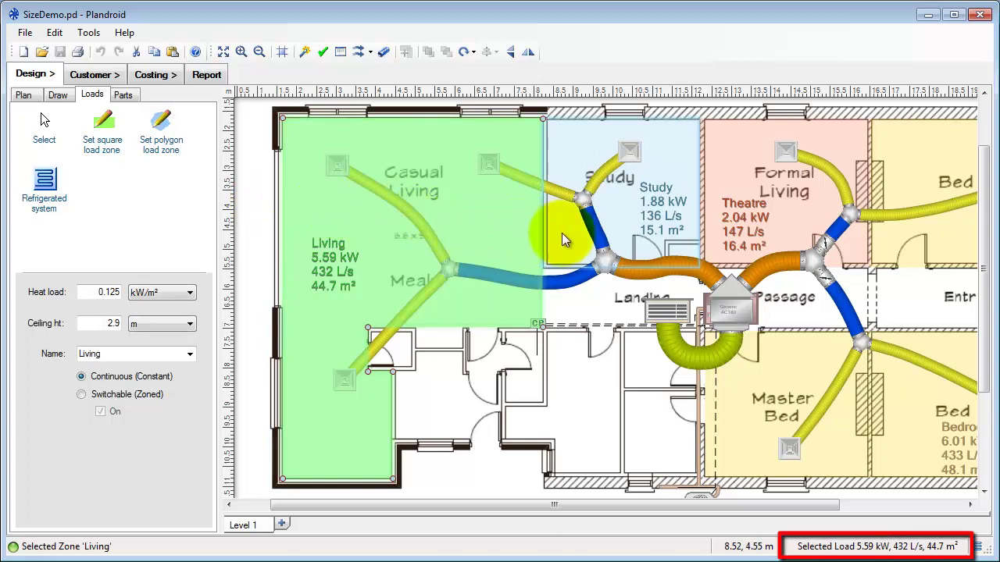
{"action": "left_click", "coordinate": [783, 225]}
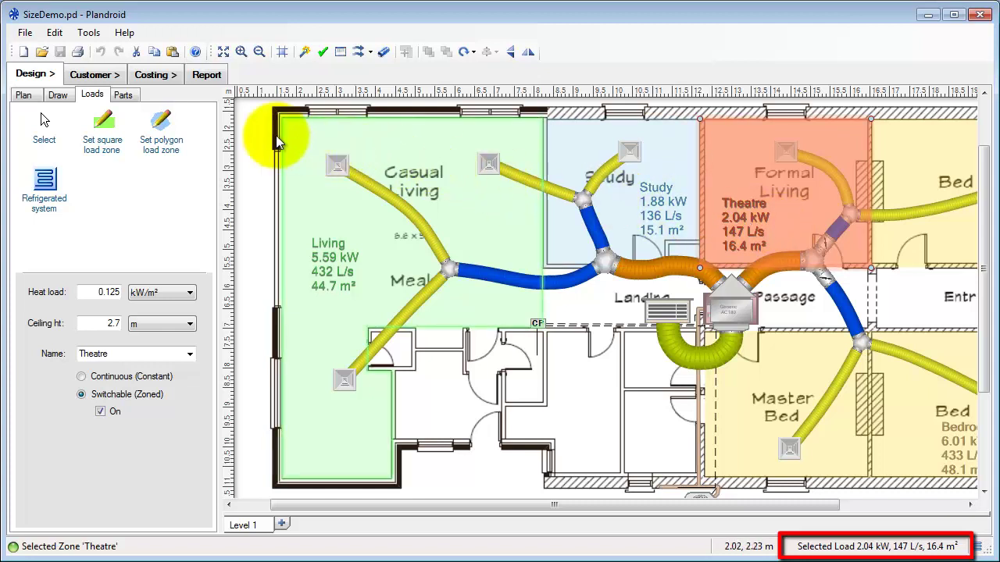
Step: Apply a 450x450mm Metal Louvre face to an outlet, then auto-size all ducts
{"action": "left_click", "coordinate": [124, 95]}
{"action": "left_click", "coordinate": [163, 136]}
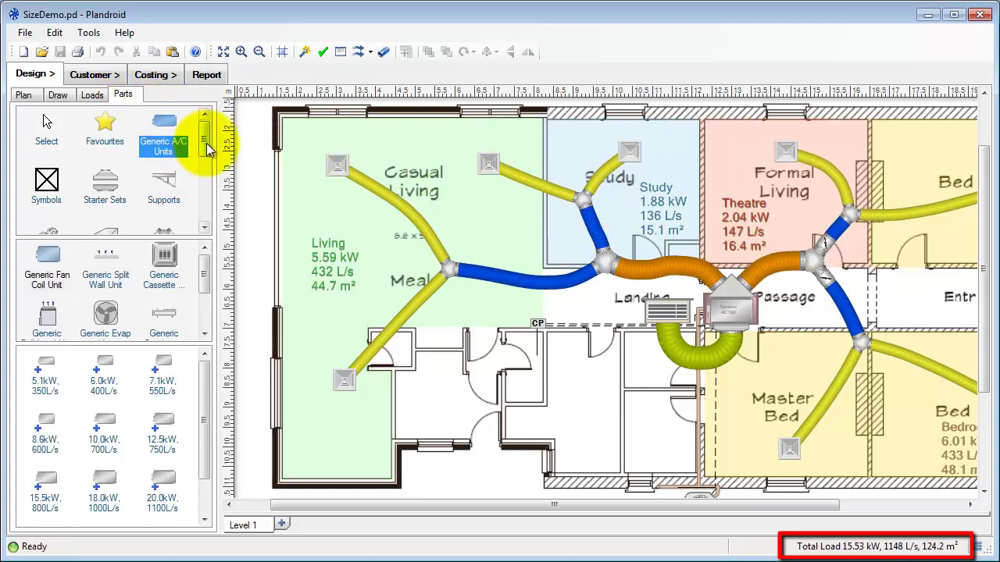
{"action": "left_click_drag", "start_coordinate": [208, 150], "coordinate": [199, 167]}
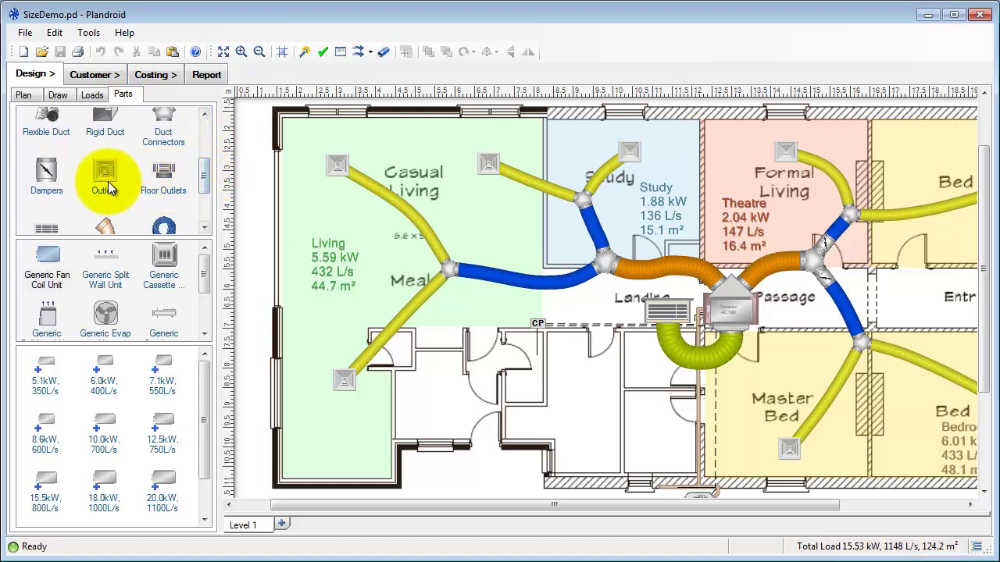
{"action": "left_click", "coordinate": [109, 187]}
{"action": "left_click", "coordinate": [106, 261]}
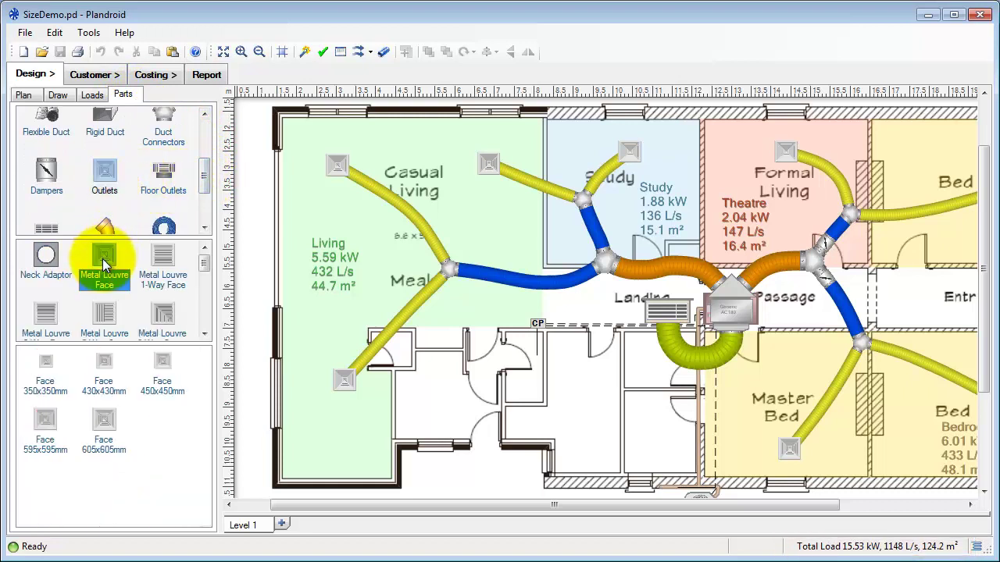
{"action": "left_click", "coordinate": [164, 277]}
{"action": "left_click", "coordinate": [164, 316]}
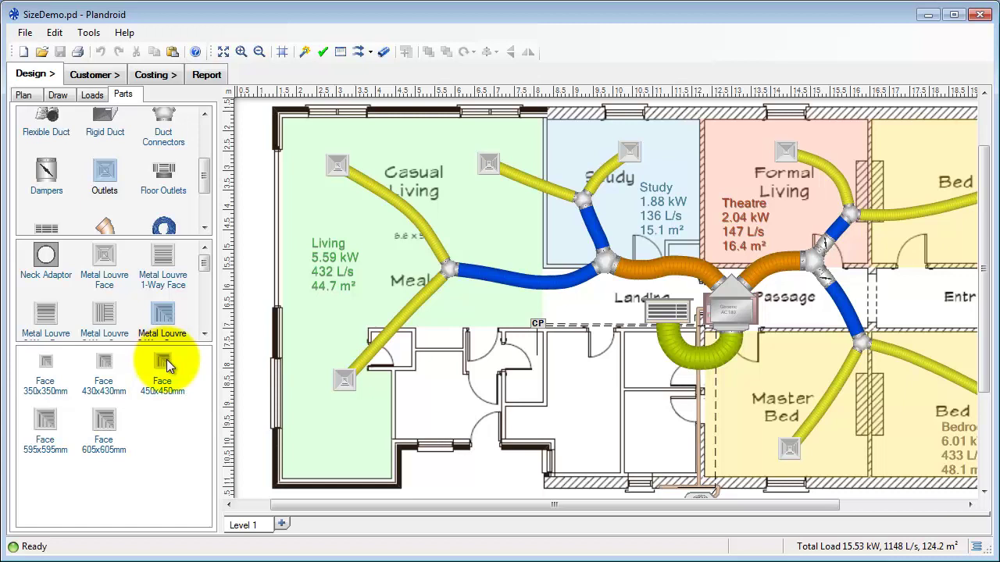
{"action": "mouse_move", "coordinate": [166, 359]}
{"action": "left_mouse_down"}
{"action": "mouse_move", "coordinate": [251, 289]}
{"action": "mouse_move", "coordinate": [352, 133]}
{"action": "left_mouse_up"}
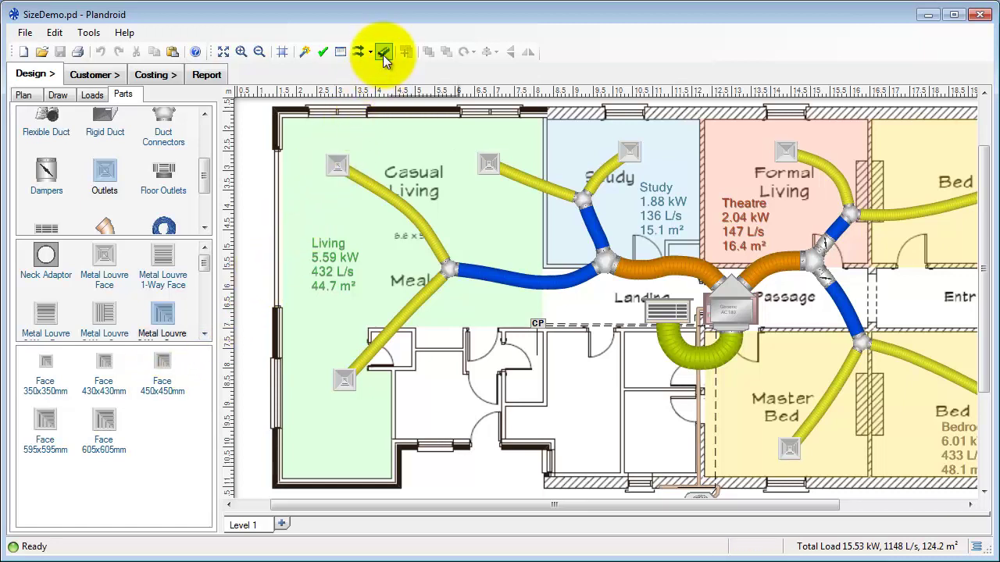
{"action": "left_click", "coordinate": [384, 55]}
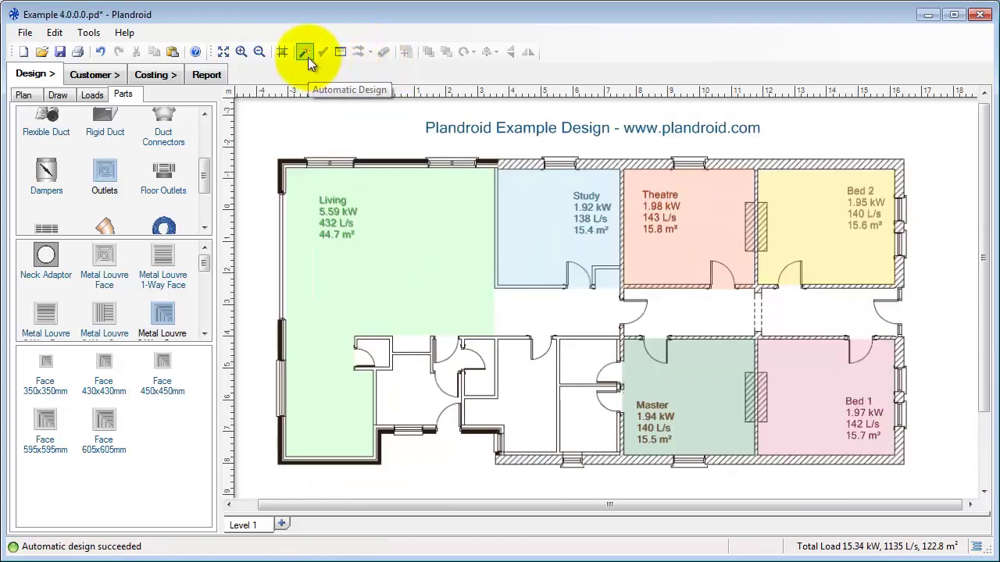
Step: Run Automatic Design to lay out a unit, outlets in every zone and sized ducts
{"action": "left_click", "coordinate": [308, 58]}
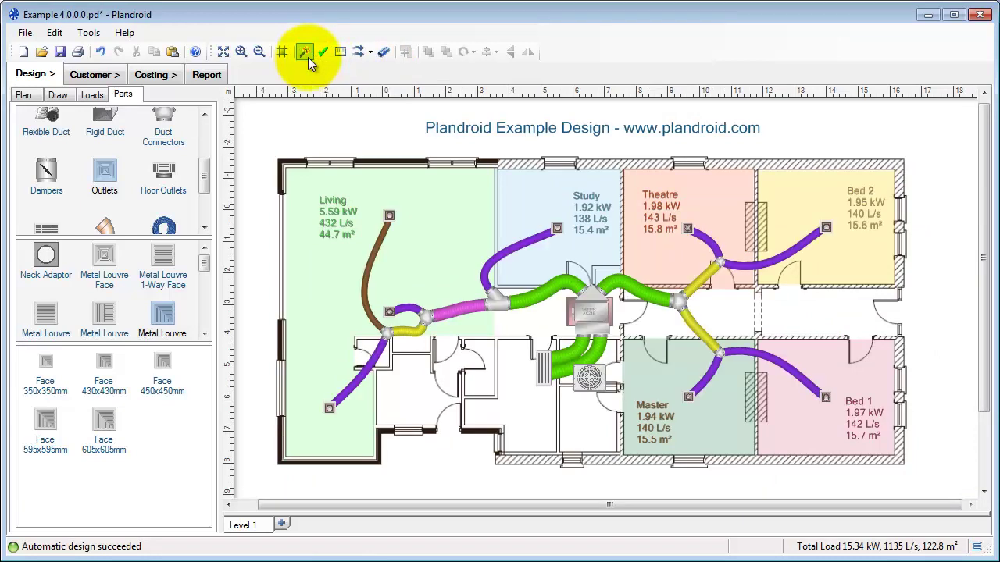
{"action": "left_click", "coordinate": [156, 75]}
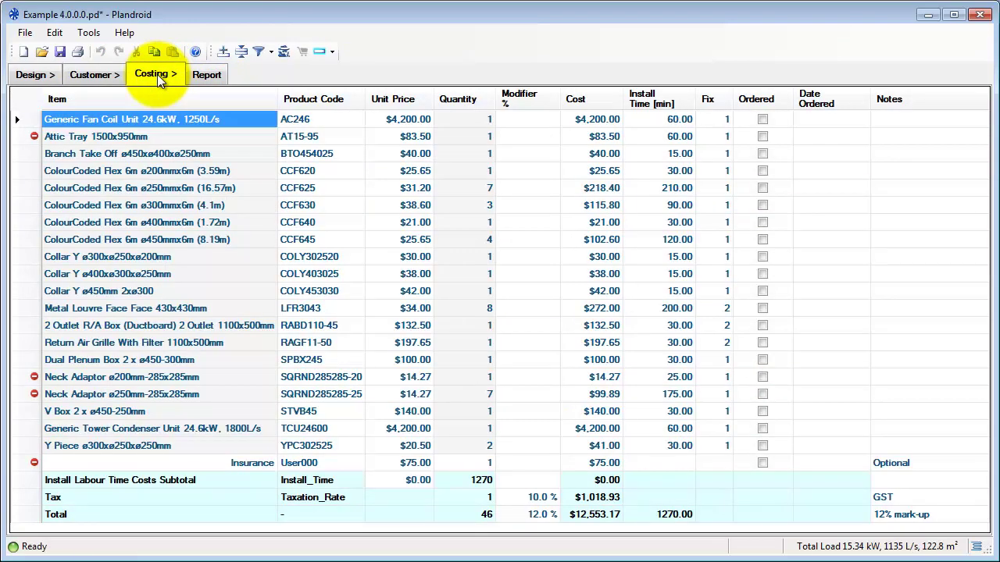
{"action": "left_click", "coordinate": [210, 80]}
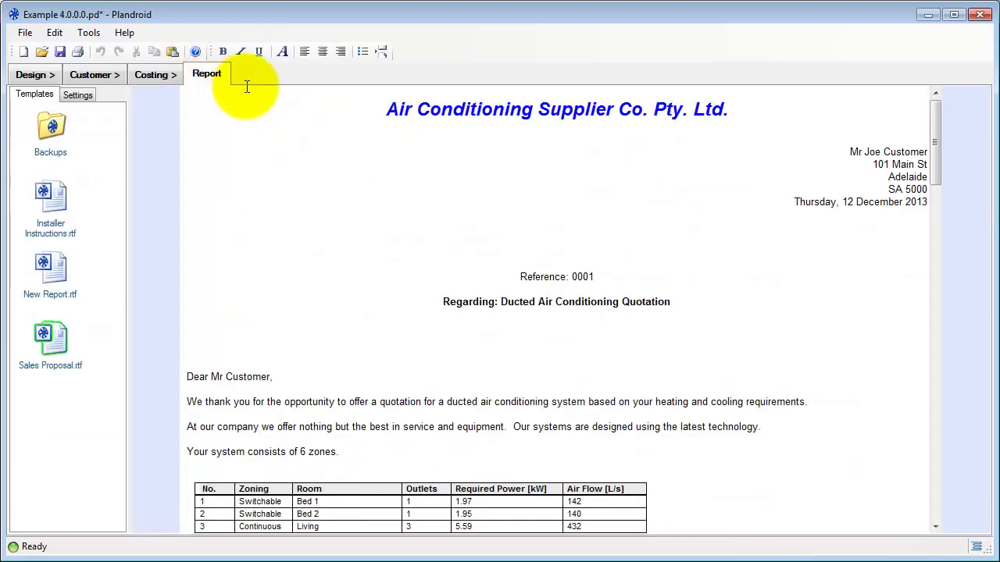
{"action": "mouse_move", "coordinate": [934, 156]}
{"action": "left_mouse_down"}
{"action": "mouse_move", "coordinate": [940, 492]}
{"action": "mouse_move", "coordinate": [916, 332]}
{"action": "mouse_move", "coordinate": [918, 147]}
{"action": "left_mouse_up"}
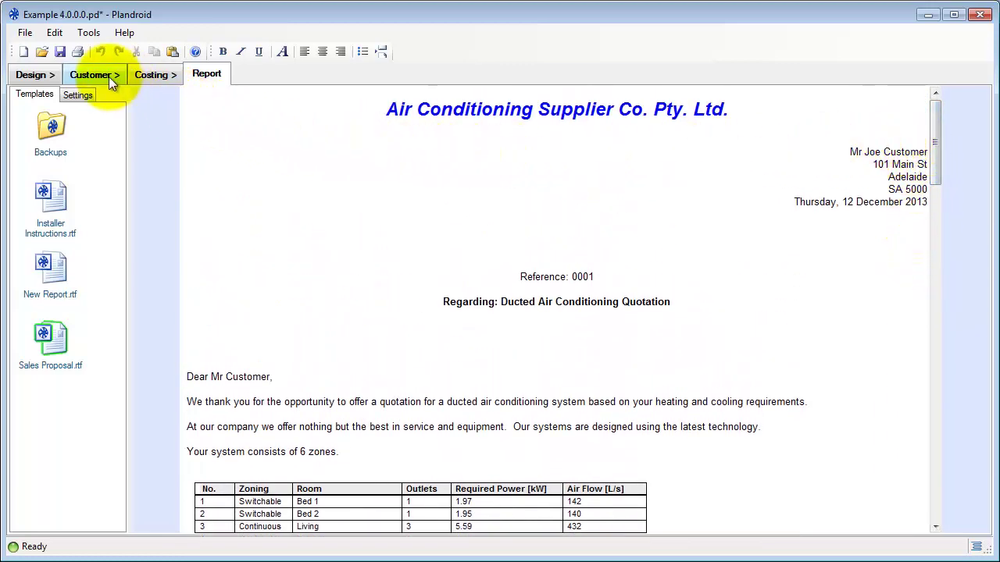
Step: Import HousePlan_Clean.png as the new design's floor plan image
{"action": "left_click", "coordinate": [39, 71]}
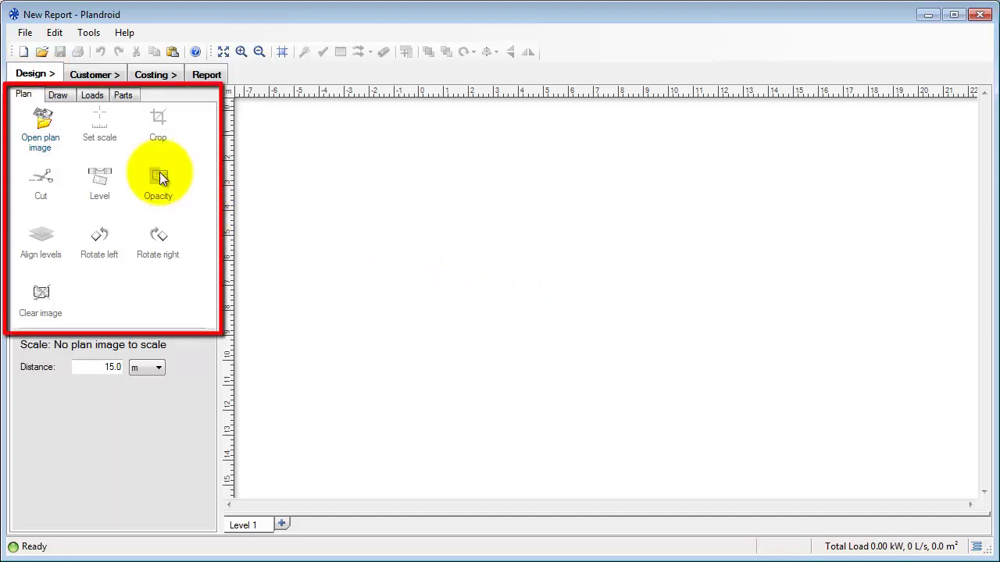
{"action": "left_click", "coordinate": [45, 120]}
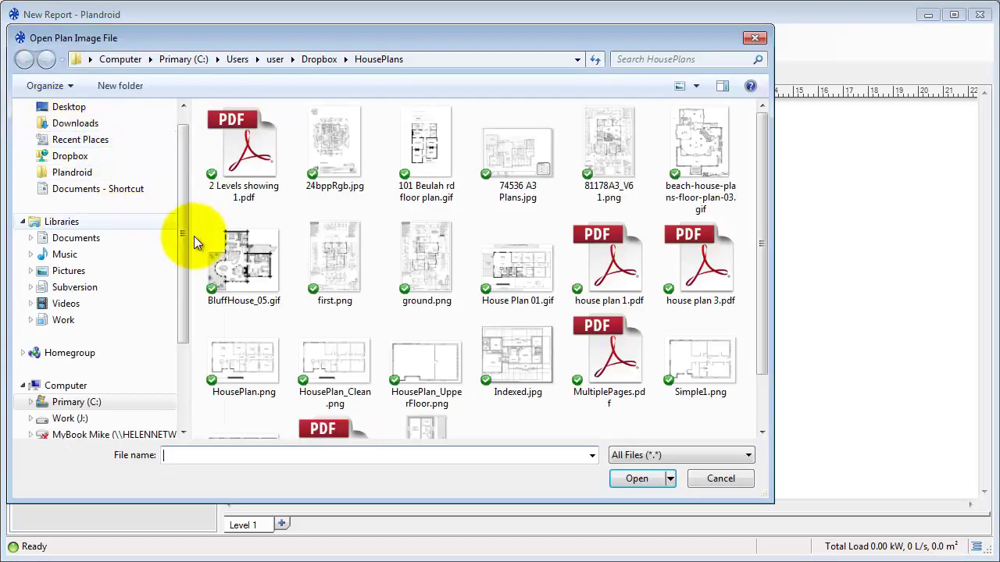
{"action": "left_click", "coordinate": [344, 357]}
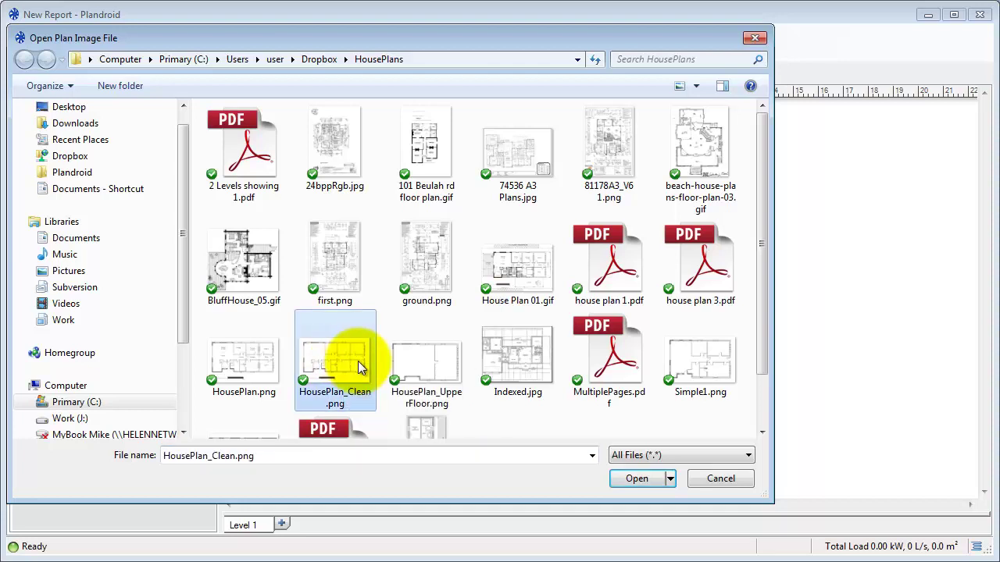
{"action": "left_click", "coordinate": [639, 479]}
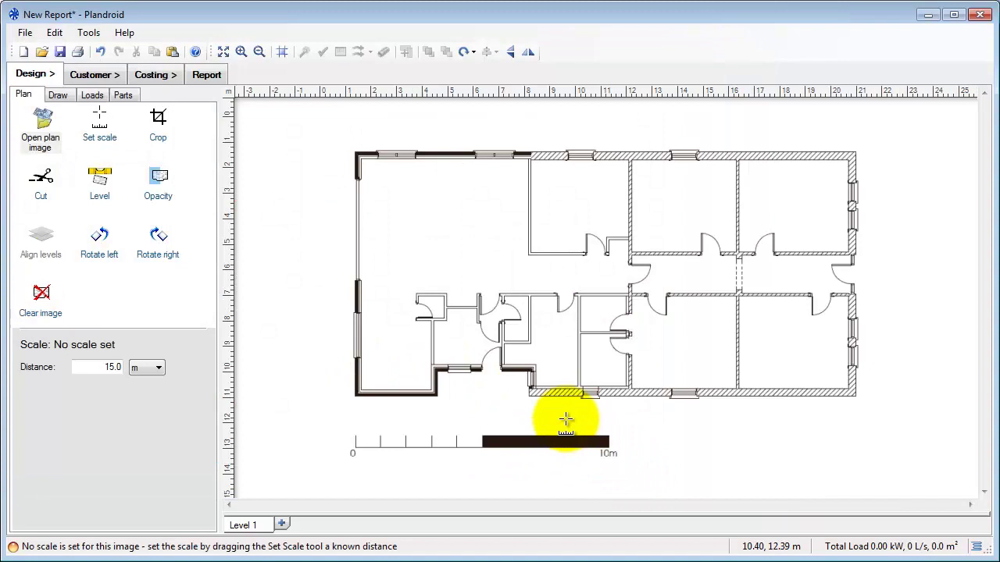
Step: Calibrate the plan scale with a 10 m distance along the scale bar, giving 24.531 pixels/m
{"action": "left_click", "coordinate": [109, 130]}
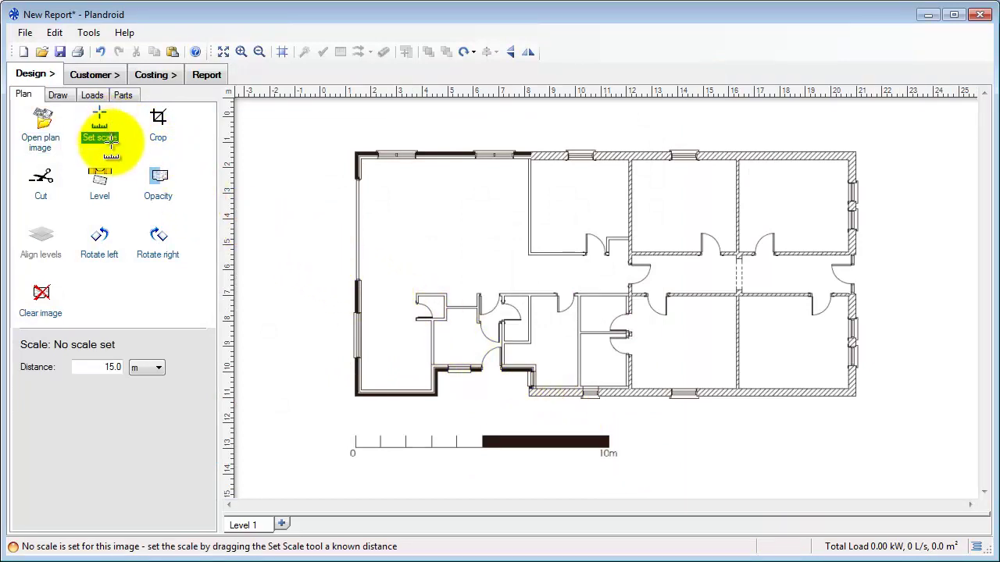
{"action": "double_click", "coordinate": [113, 366]}
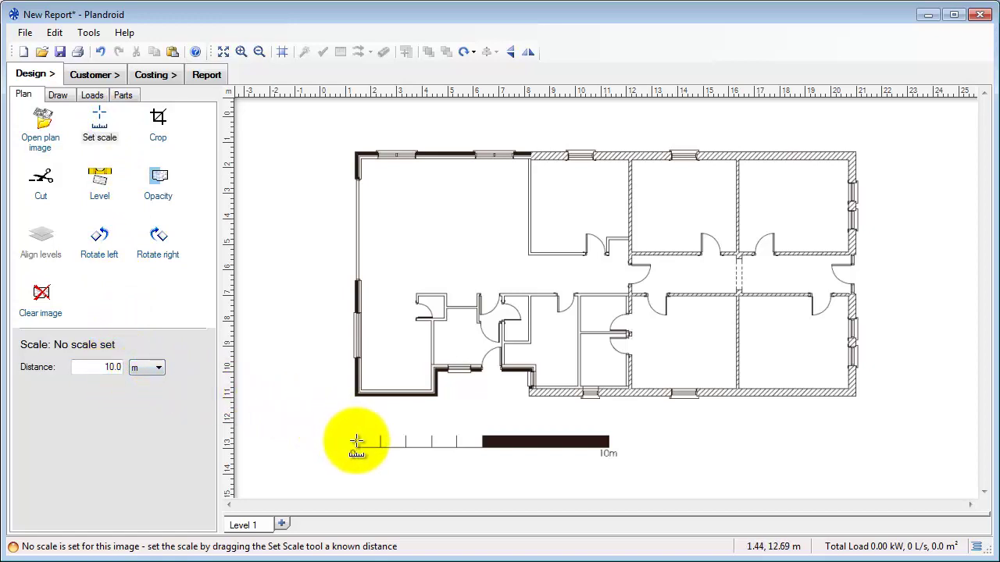
{"action": "mouse_move", "coordinate": [357, 441]}
{"action": "left_mouse_down"}
{"action": "mouse_move", "coordinate": [457, 409]}
{"action": "mouse_move", "coordinate": [608, 442]}
{"action": "left_mouse_up"}
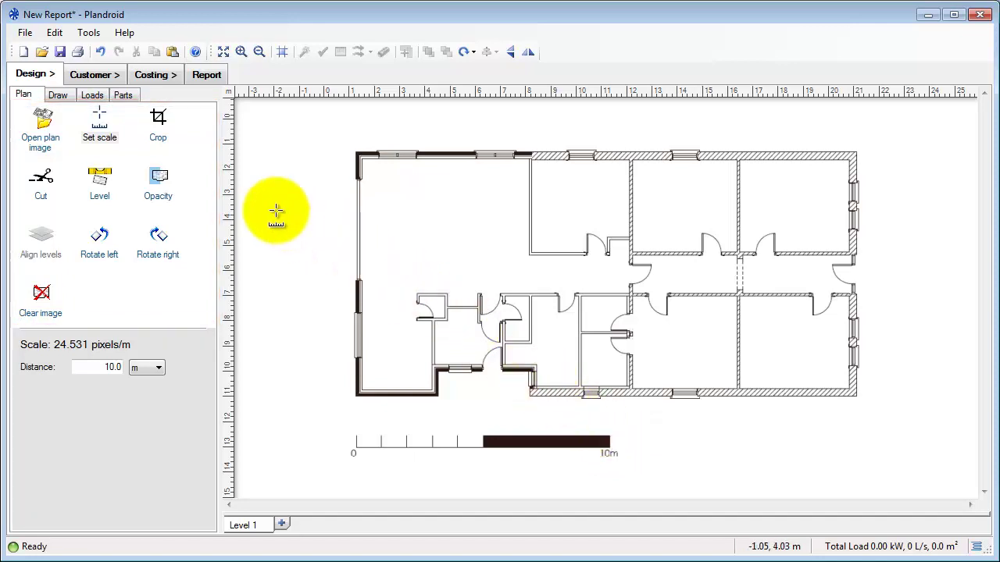
Step: Draw a new room against the left side of the house plan
{"action": "left_click", "coordinate": [60, 95]}
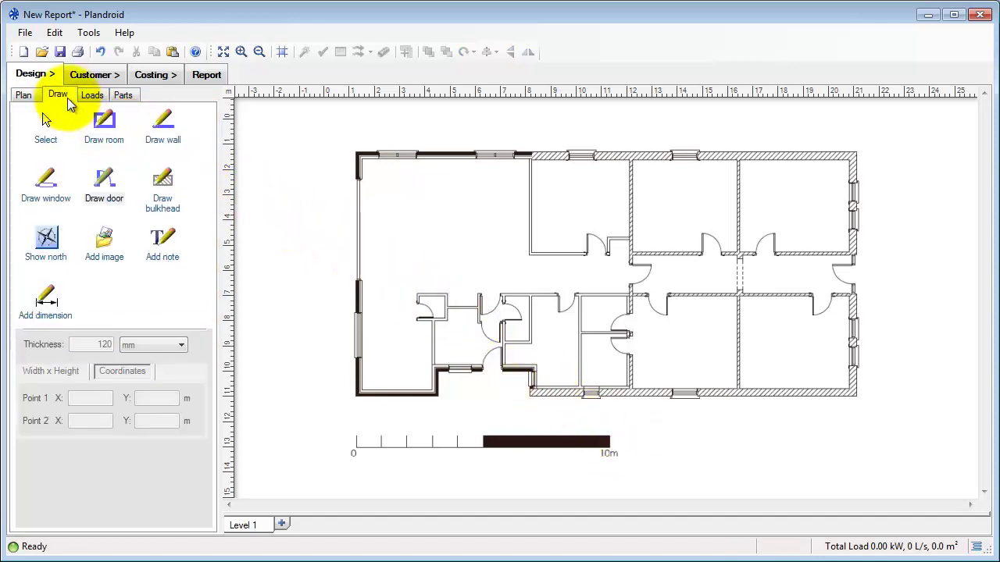
{"action": "left_click", "coordinate": [107, 133]}
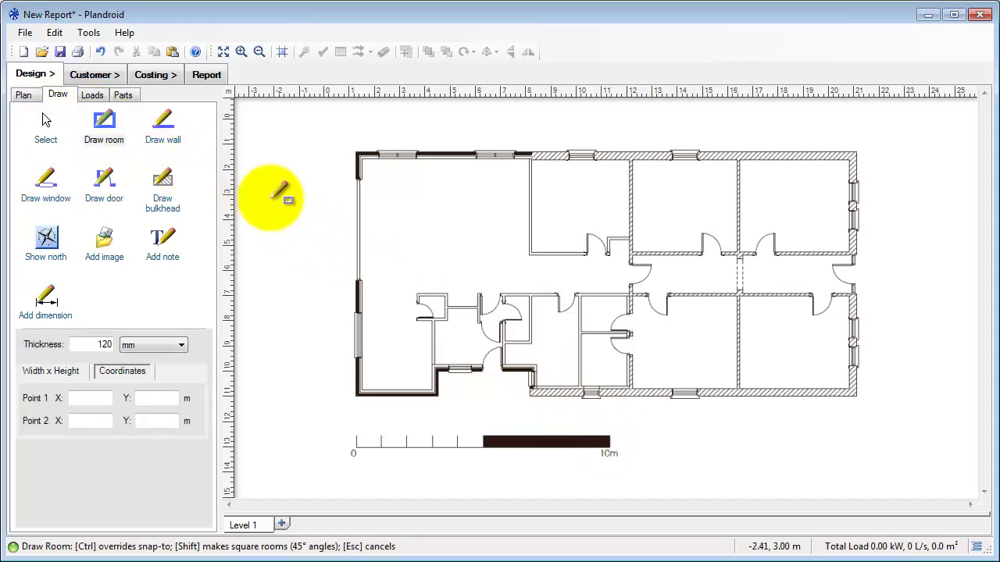
{"action": "left_click_drag", "start_coordinate": [284, 196], "coordinate": [453, 210]}
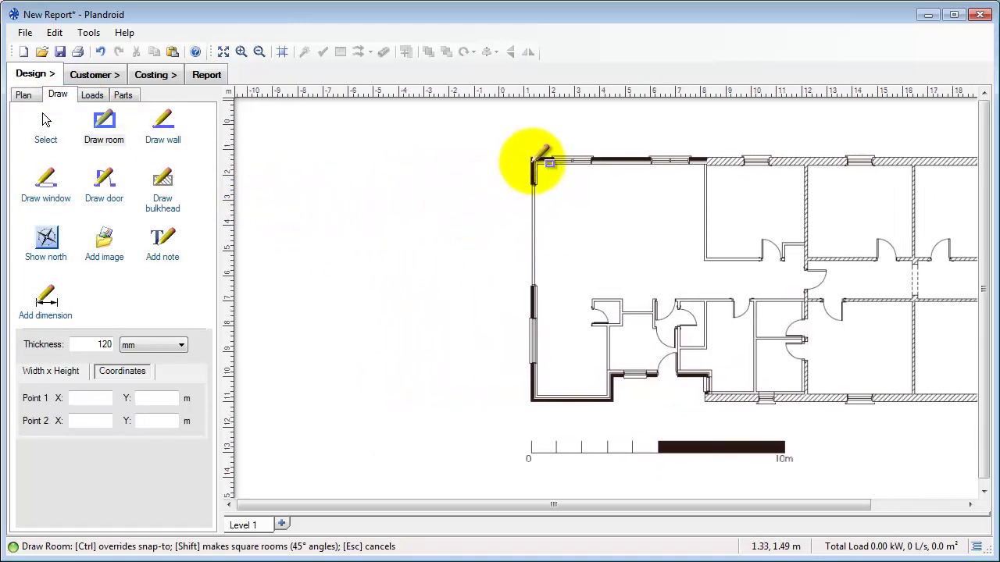
{"action": "mouse_move", "coordinate": [533, 158]}
{"action": "left_mouse_down"}
{"action": "mouse_move", "coordinate": [432, 408]}
{"action": "mouse_move", "coordinate": [385, 398]}
{"action": "left_mouse_up"}
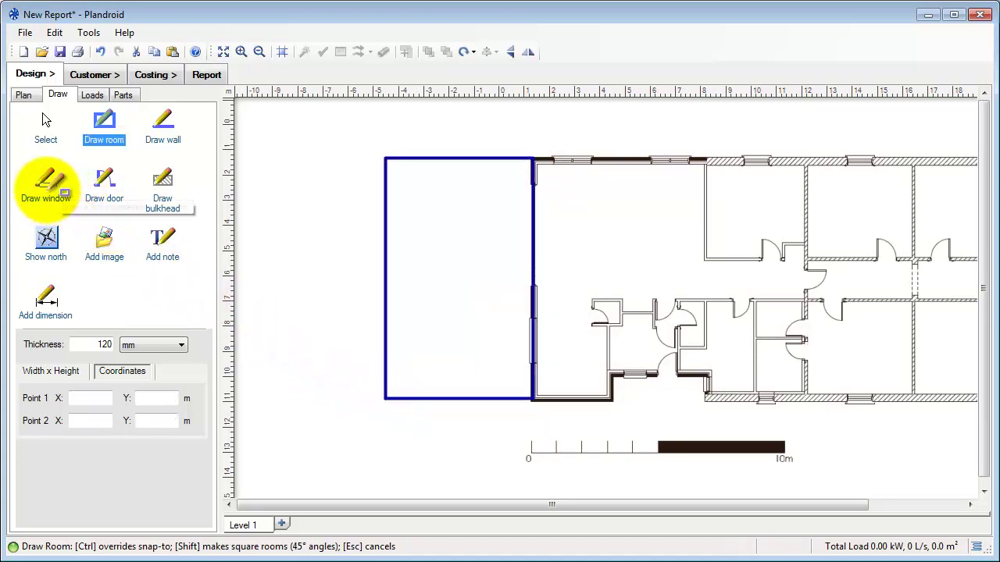
Step: Add a window to the room's top wall and doors in its right and bottom walls
{"action": "left_click", "coordinate": [44, 183]}
{"action": "left_click_drag", "start_coordinate": [414, 159], "coordinate": [503, 160]}
{"action": "left_click", "coordinate": [109, 183]}
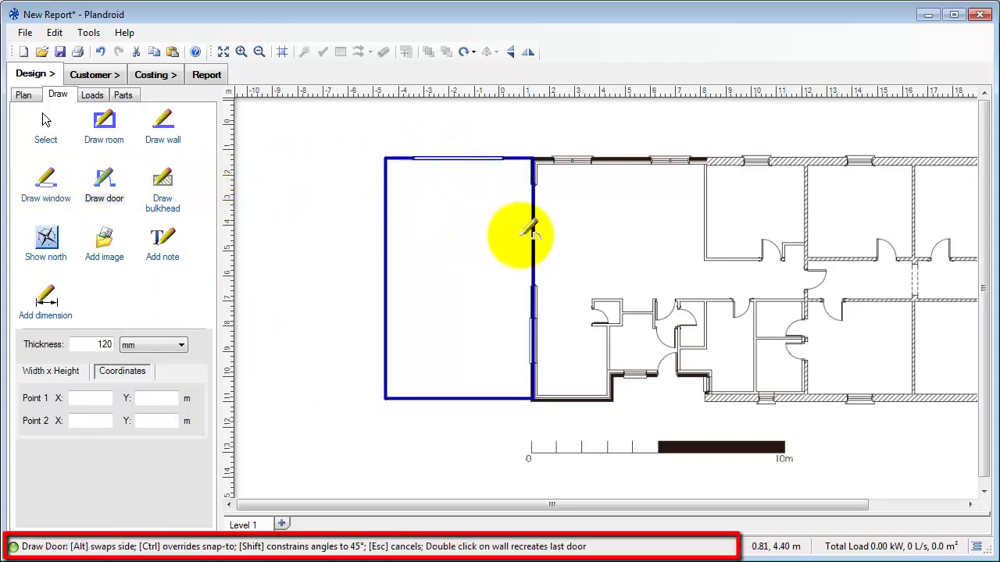
{"action": "left_click", "coordinate": [536, 250]}
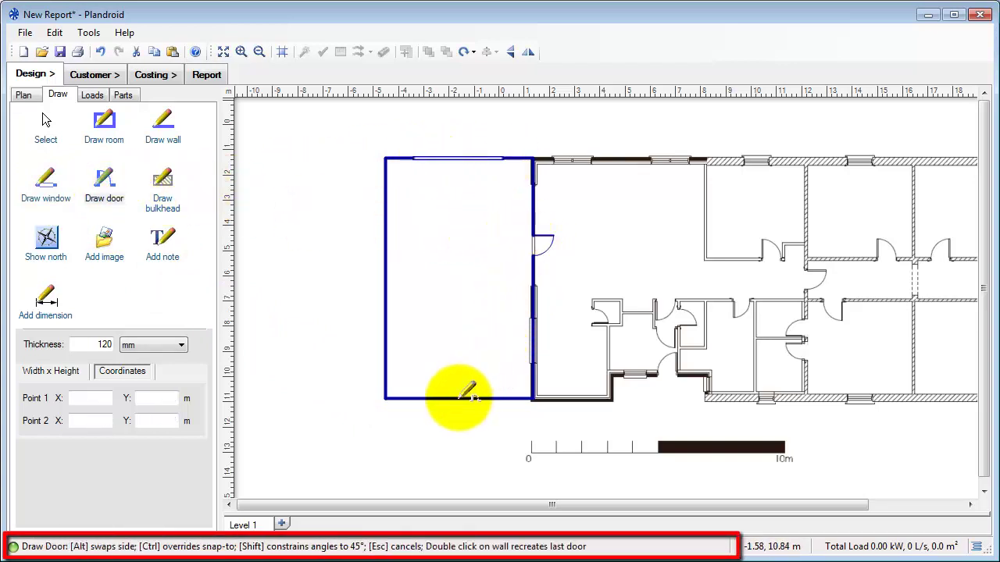
{"action": "left_click", "coordinate": [466, 395]}
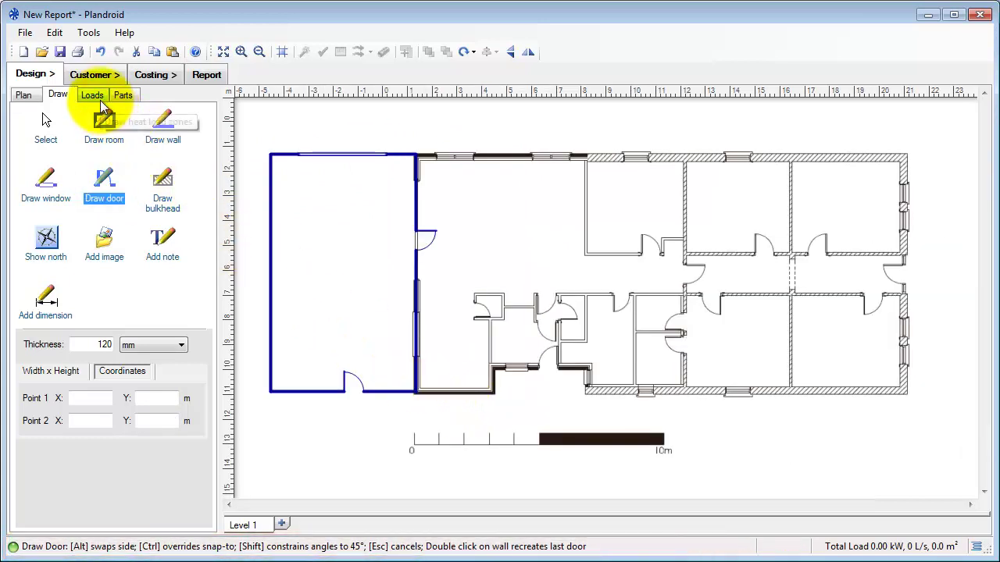
Step: Set a 0.125 kW/m² heat load and mark the new left room as a rectangular load zone
{"action": "left_click", "coordinate": [100, 100]}
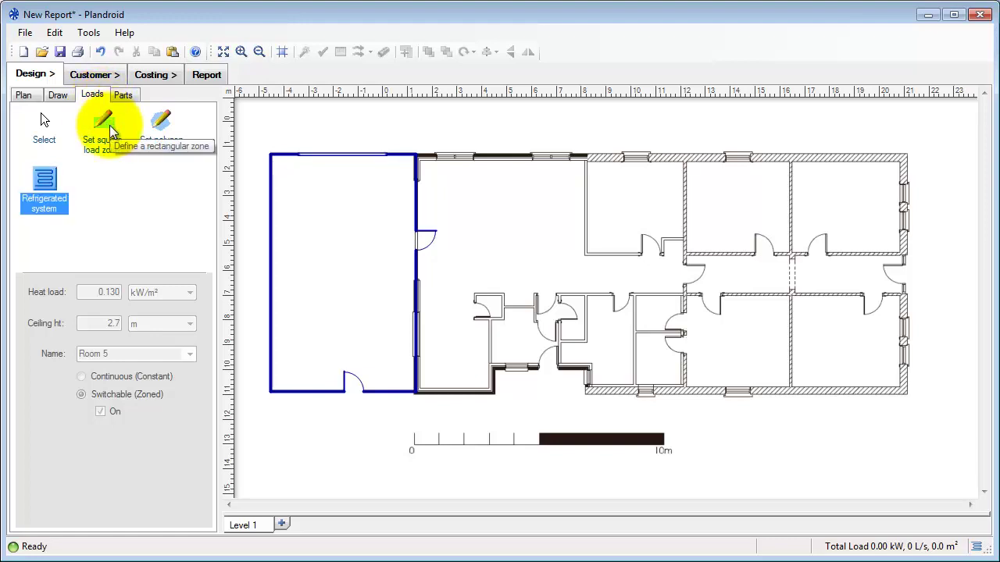
{"action": "left_click", "coordinate": [108, 129]}
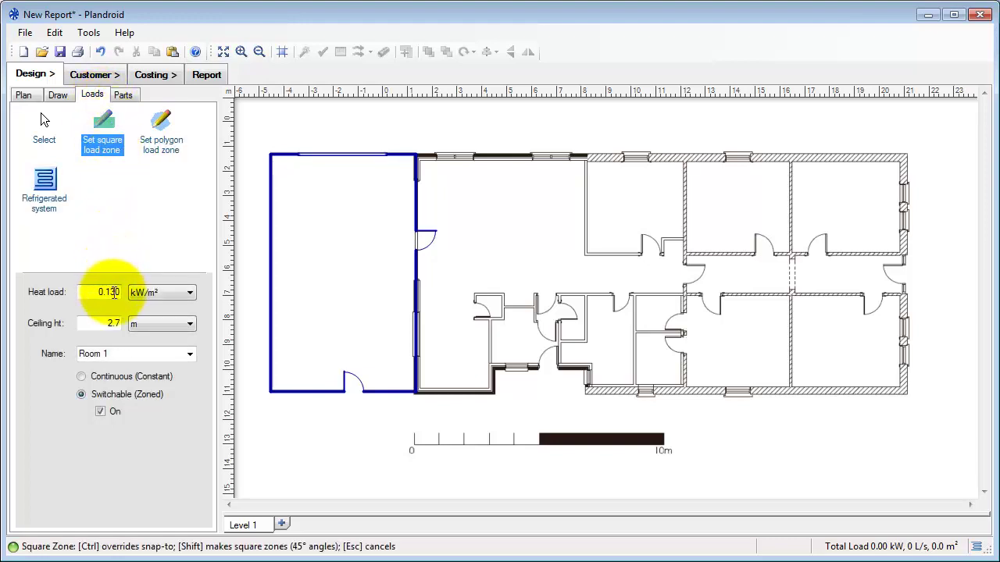
{"action": "left_click_drag", "start_coordinate": [113, 292], "coordinate": [136, 303]}
{"action": "type", "text": "25"}
{"action": "key", "text": "Tab"}
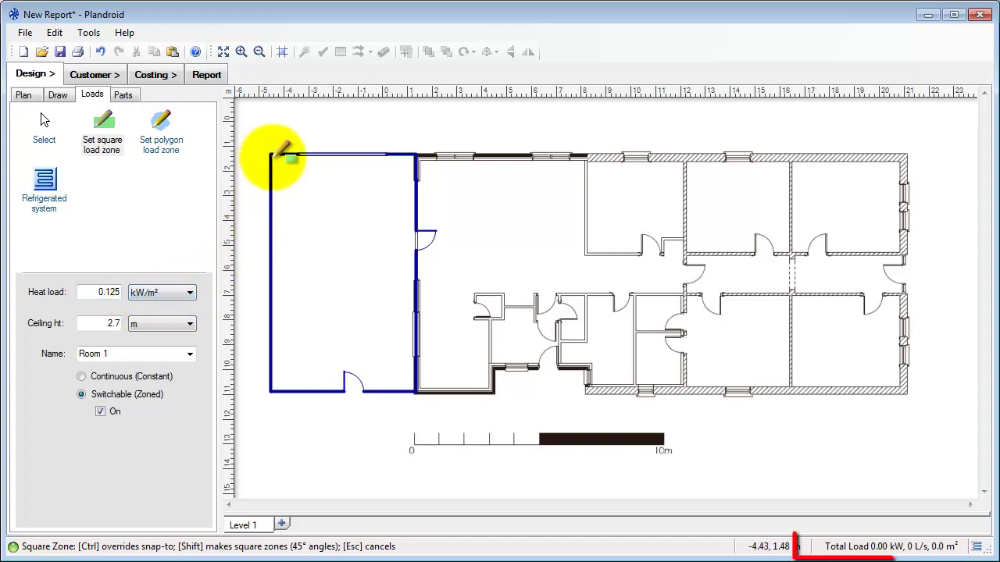
{"action": "left_click_drag", "start_coordinate": [270, 154], "coordinate": [416, 390]}
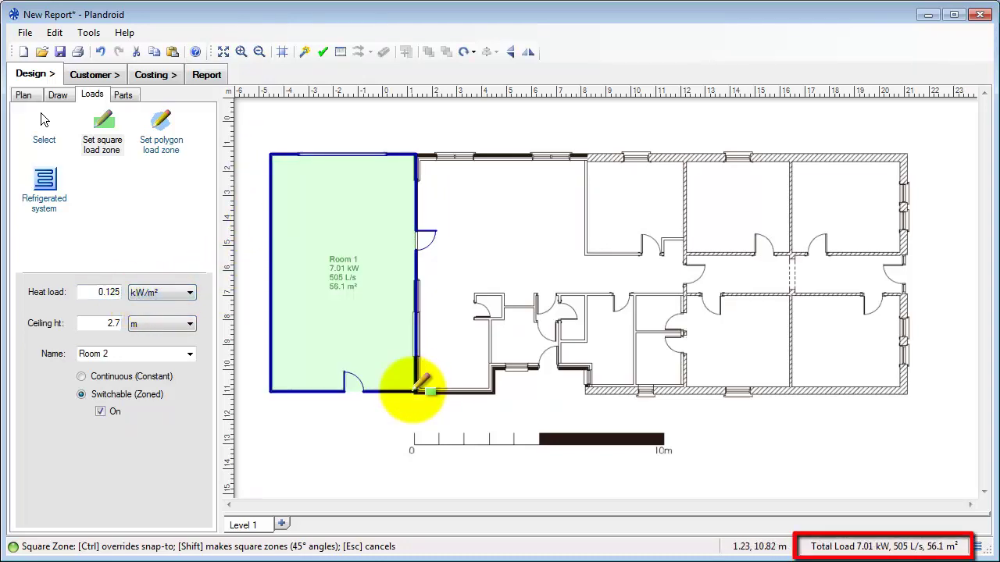
Step: Add rectangular load zones over the bedrooms and the lower-right rooms as Room 3
{"action": "mouse_move", "coordinate": [587, 161]}
{"action": "left_mouse_down"}
{"action": "mouse_move", "coordinate": [823, 240]}
{"action": "mouse_move", "coordinate": [902, 254]}
{"action": "left_mouse_up"}
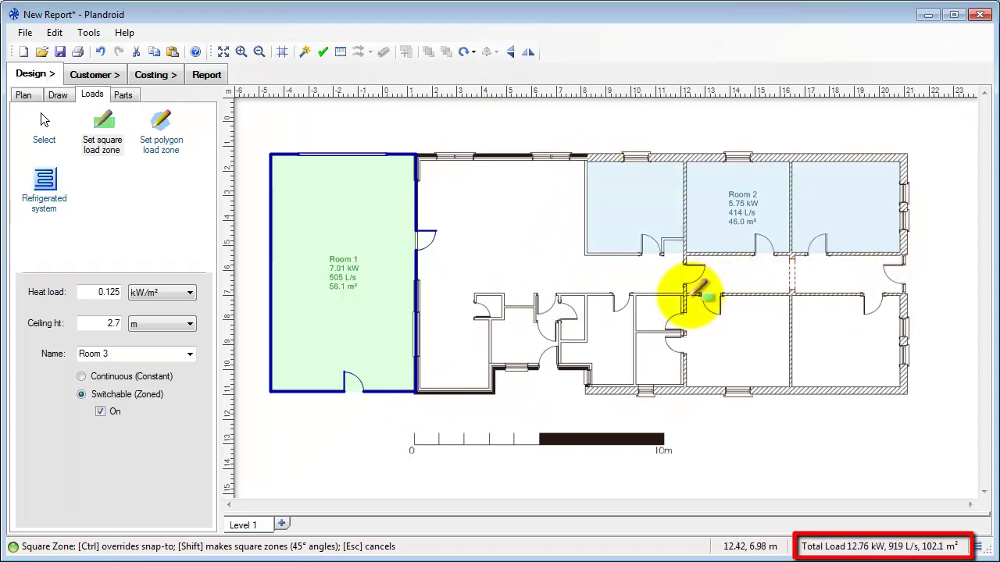
{"action": "left_click_drag", "start_coordinate": [685, 295], "coordinate": [906, 387]}
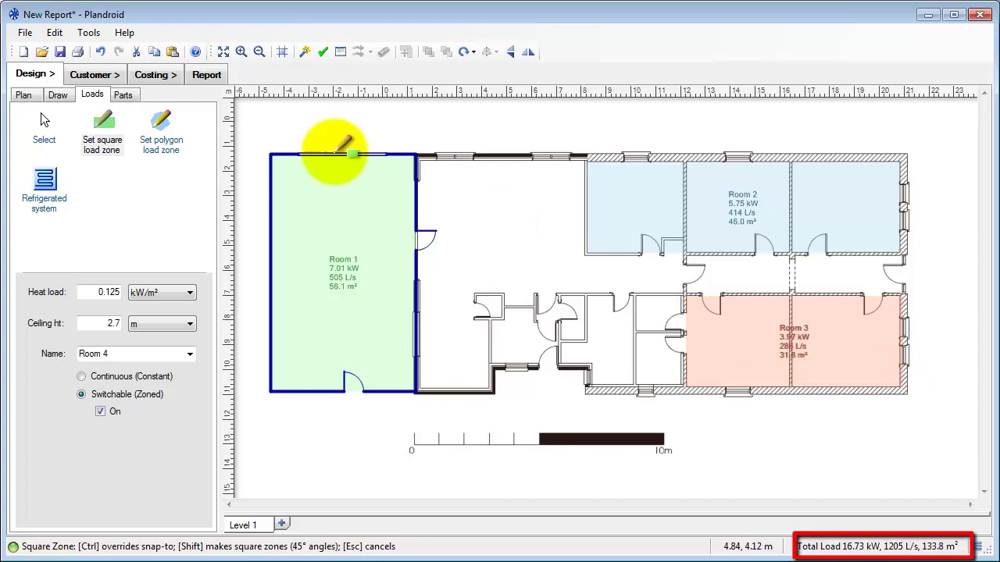
{"action": "left_click", "coordinate": [161, 125]}
Step: Outline the central area along the walls as polygon load zone Room 4
{"action": "left_click", "coordinate": [416, 157]}
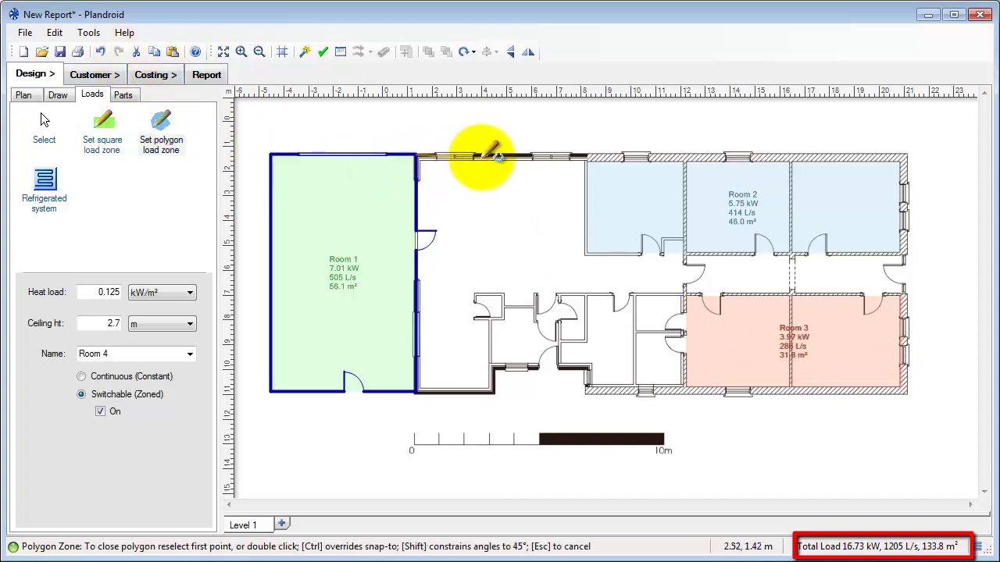
{"action": "left_click", "coordinate": [586, 157]}
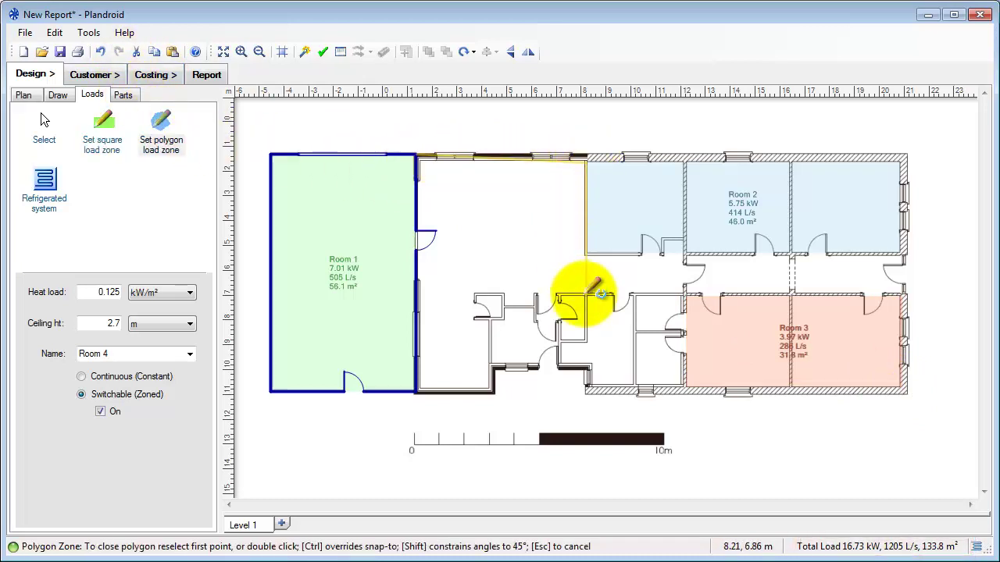
{"action": "left_click", "coordinate": [585, 295]}
{"action": "left_click", "coordinate": [473, 310]}
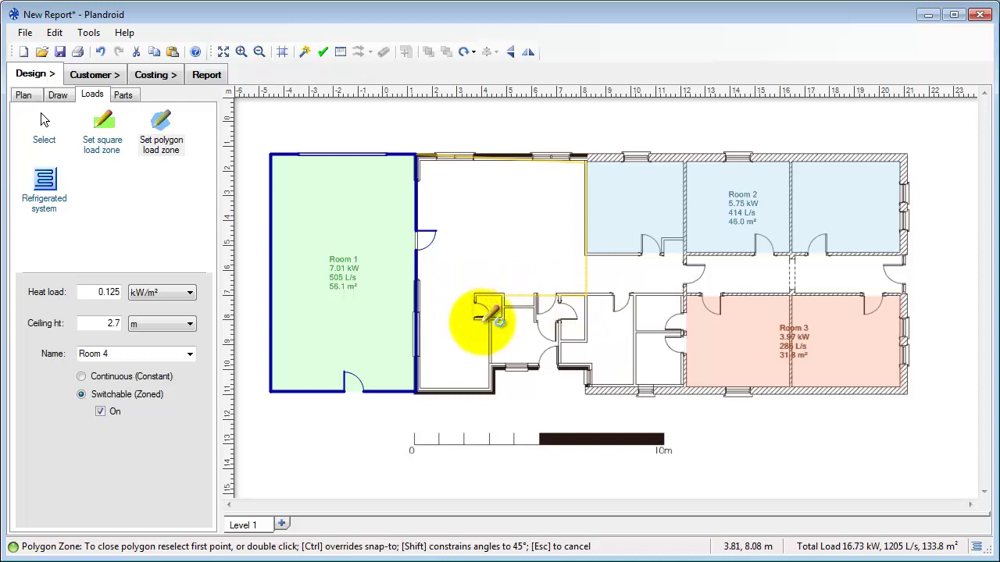
{"action": "left_click", "coordinate": [492, 319]}
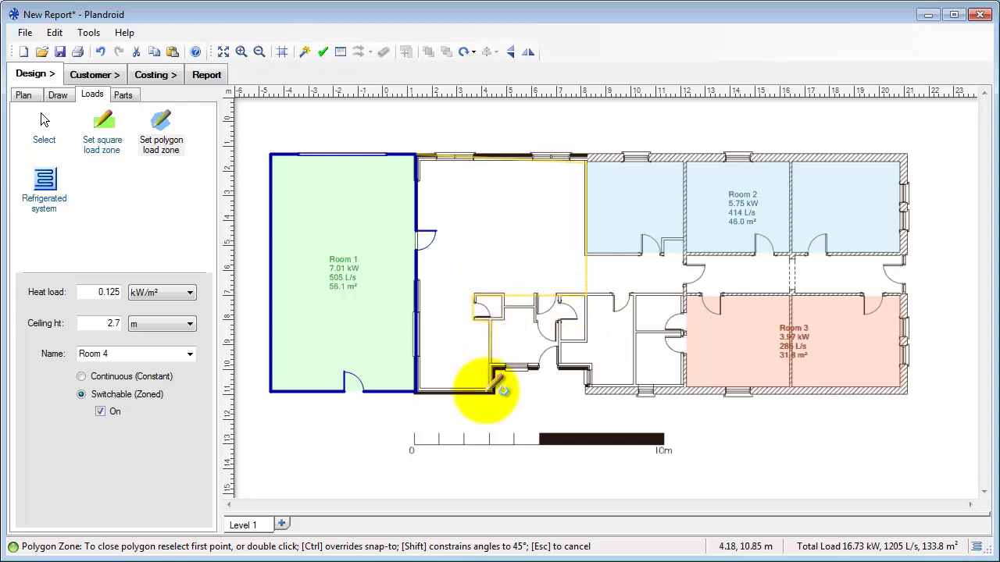
{"action": "left_click", "coordinate": [490, 391]}
{"action": "left_click", "coordinate": [417, 390]}
{"action": "left_click", "coordinate": [419, 158]}
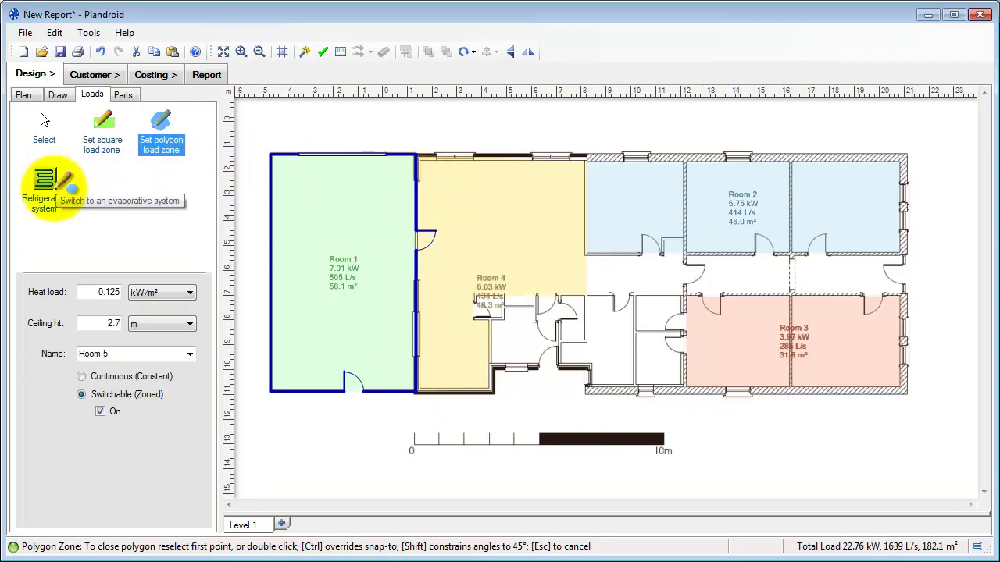
Step: Toggle the loads to an evaporative system and back to refrigerated, then finish the zones
{"action": "left_click", "coordinate": [55, 191]}
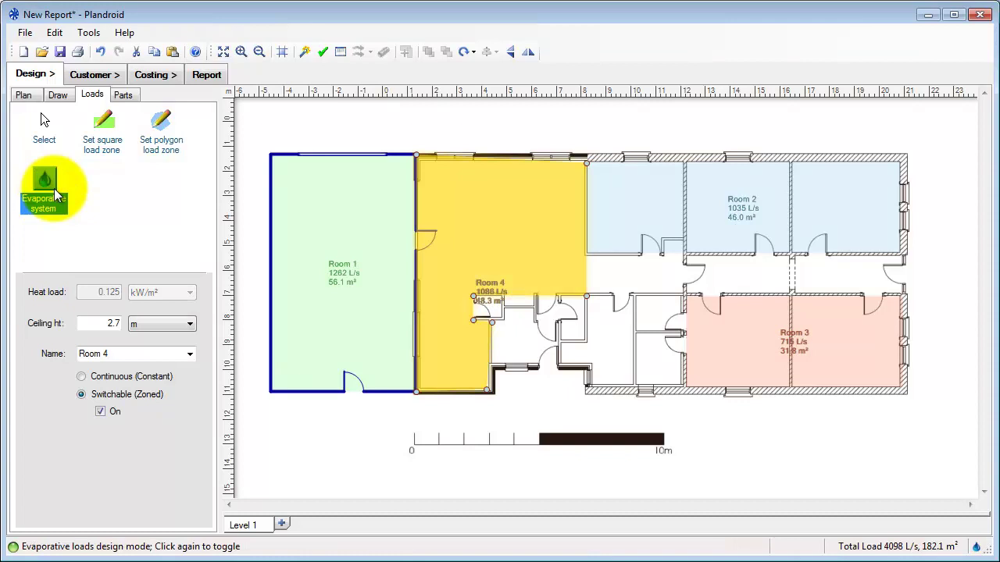
{"action": "left_click", "coordinate": [56, 194]}
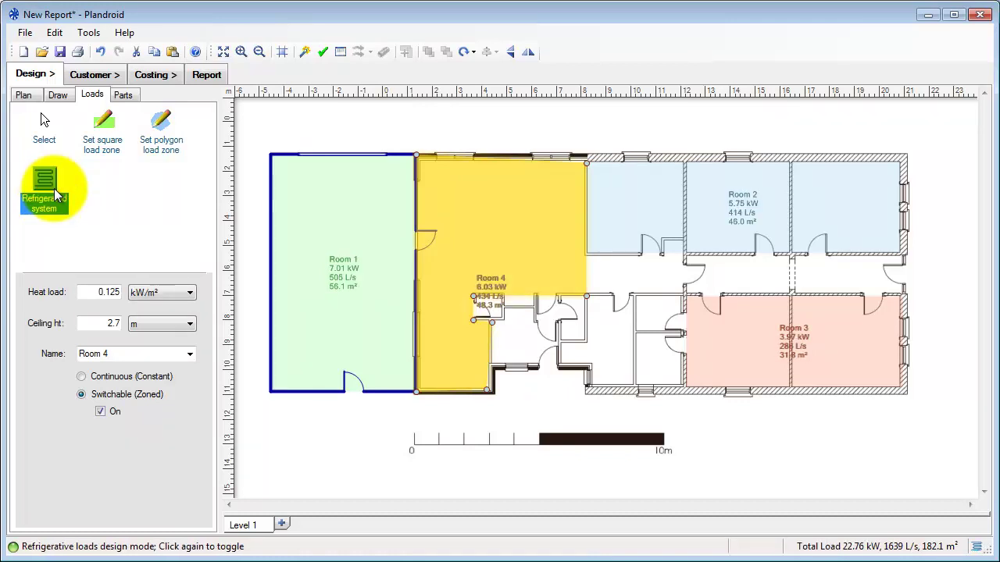
{"action": "left_click", "coordinate": [125, 95]}
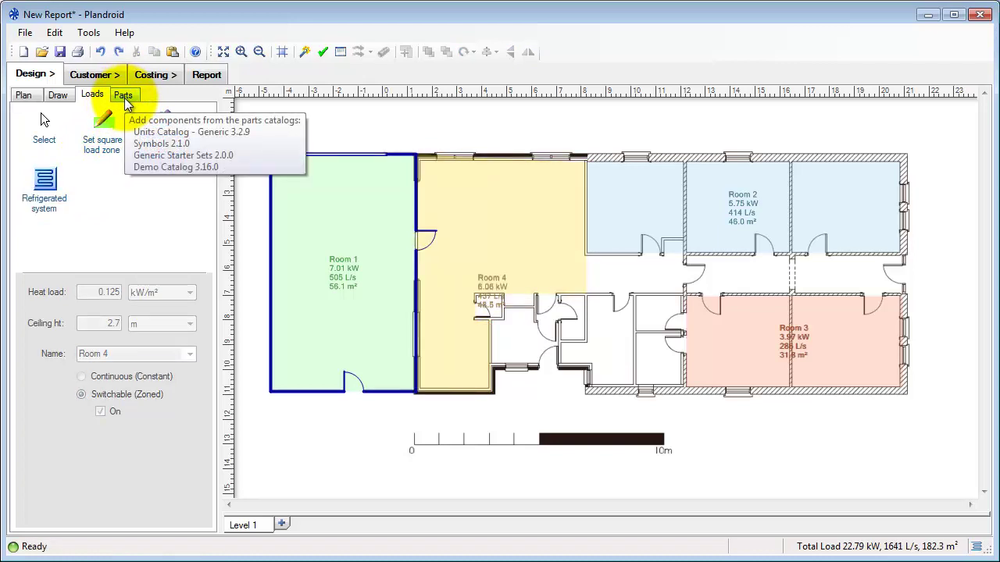
Step: Show the duct parts catalogue and review Select Catalogs without making changes
{"action": "left_click", "coordinate": [125, 97]}
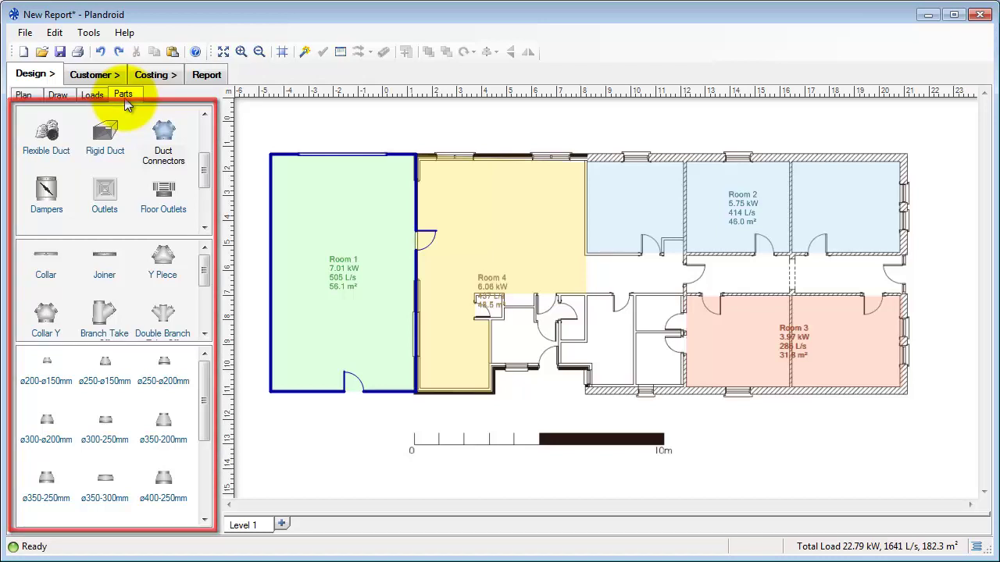
{"action": "left_click", "coordinate": [89, 32]}
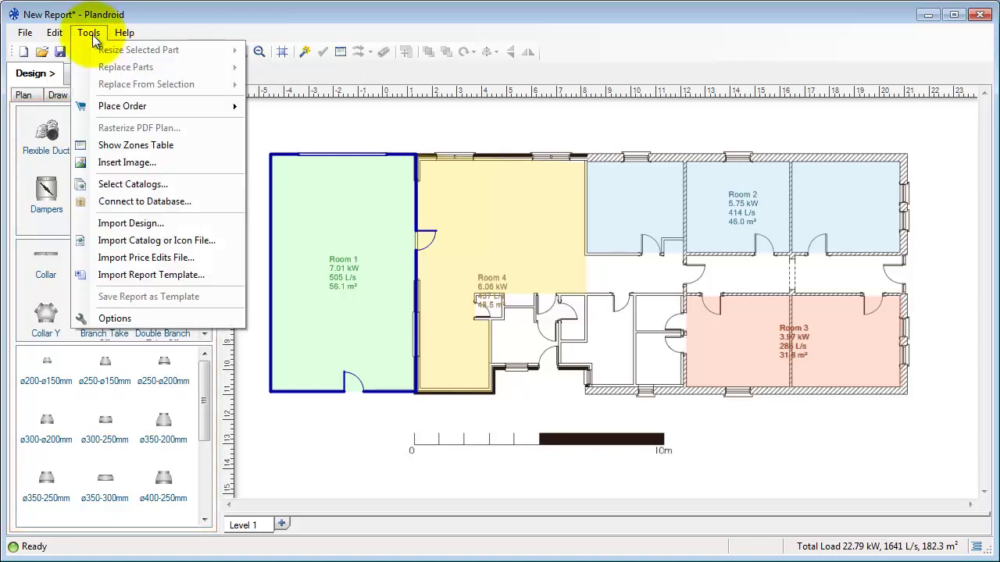
{"action": "left_click", "coordinate": [181, 182]}
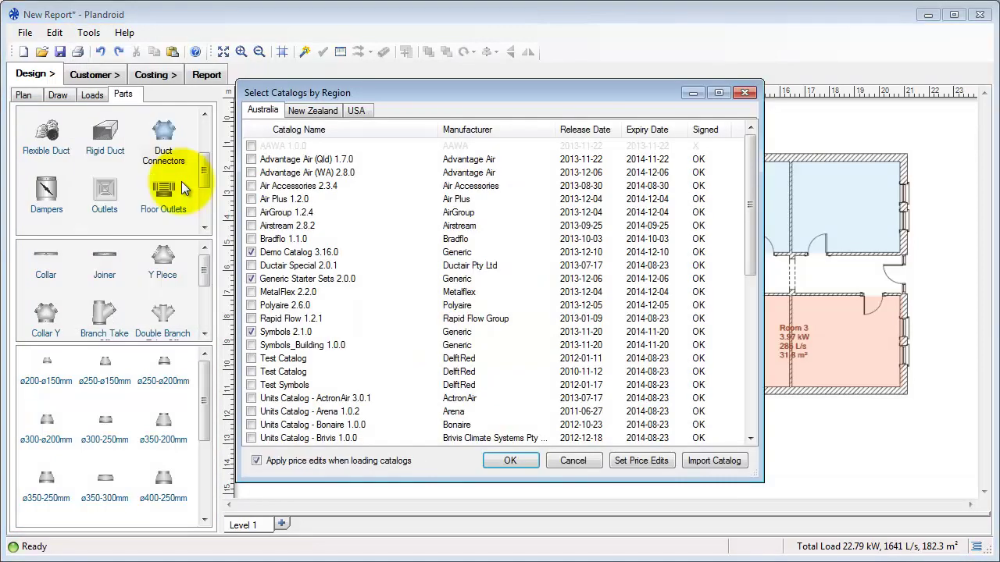
{"action": "left_click", "coordinate": [564, 461]}
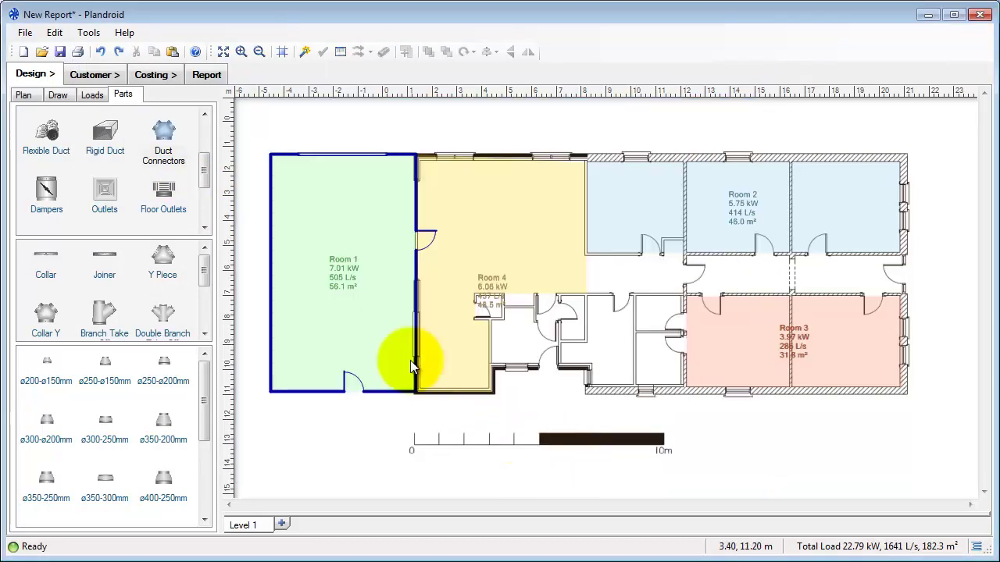
Step: Select the ø350xø250xø250mm Y Piece duct connector, priced $22.50, as the active part
{"action": "left_click", "coordinate": [163, 190]}
{"action": "left_click", "coordinate": [167, 161]}
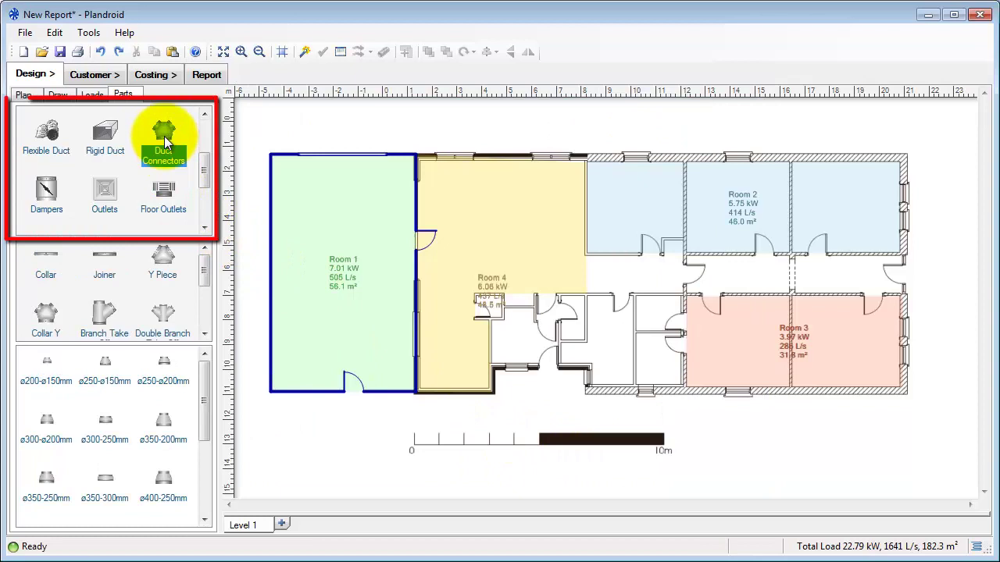
{"action": "left_click", "coordinate": [105, 312]}
{"action": "left_click", "coordinate": [172, 324]}
{"action": "left_click", "coordinate": [176, 259]}
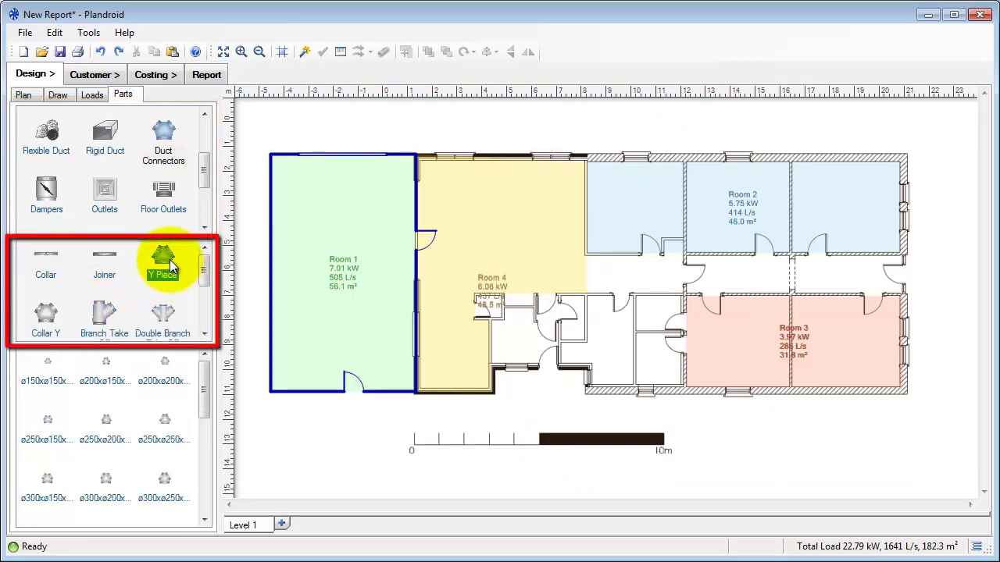
{"action": "left_click_drag", "start_coordinate": [205, 375], "coordinate": [200, 409]}
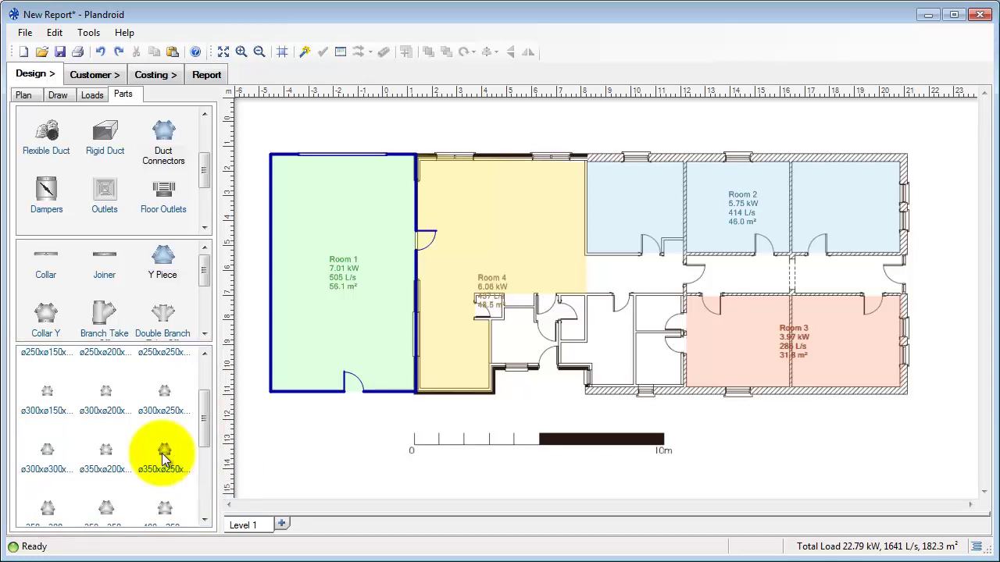
{"action": "left_click", "coordinate": [164, 459]}
Step: Place the ø350xø250xø250 and ø350xø200xø200 Y pieces in Room 1 and zoom in on them
{"action": "left_click", "coordinate": [315, 193]}
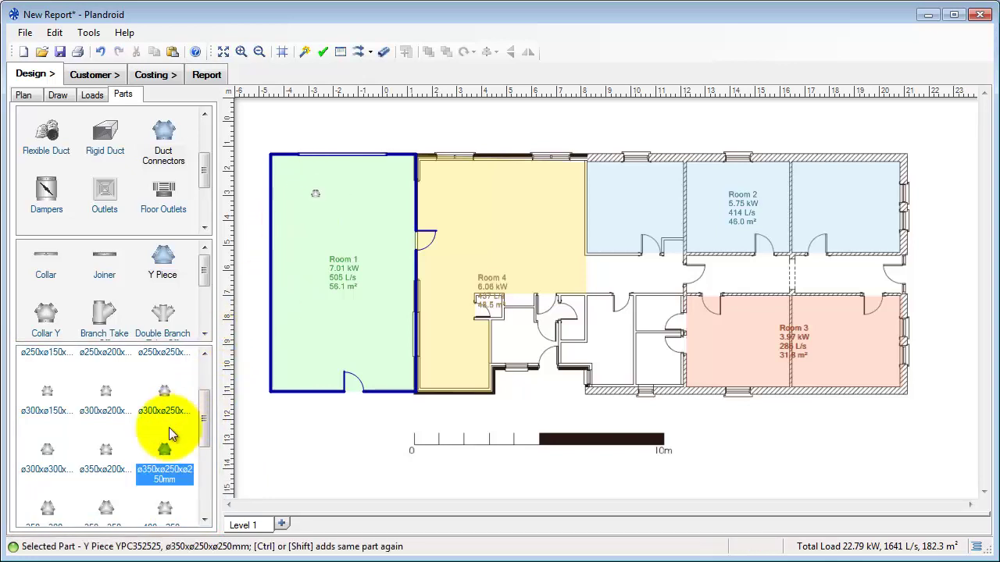
{"action": "left_click", "coordinate": [109, 452]}
{"action": "left_click", "coordinate": [340, 207]}
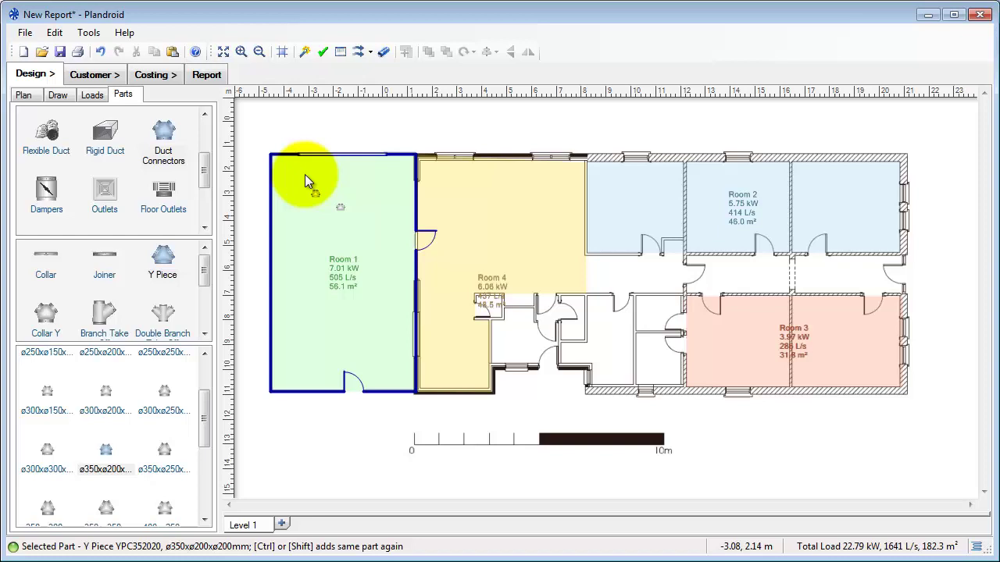
{"action": "key", "text": "z"}
{"action": "left_click_drag", "start_coordinate": [304, 180], "coordinate": [354, 223]}
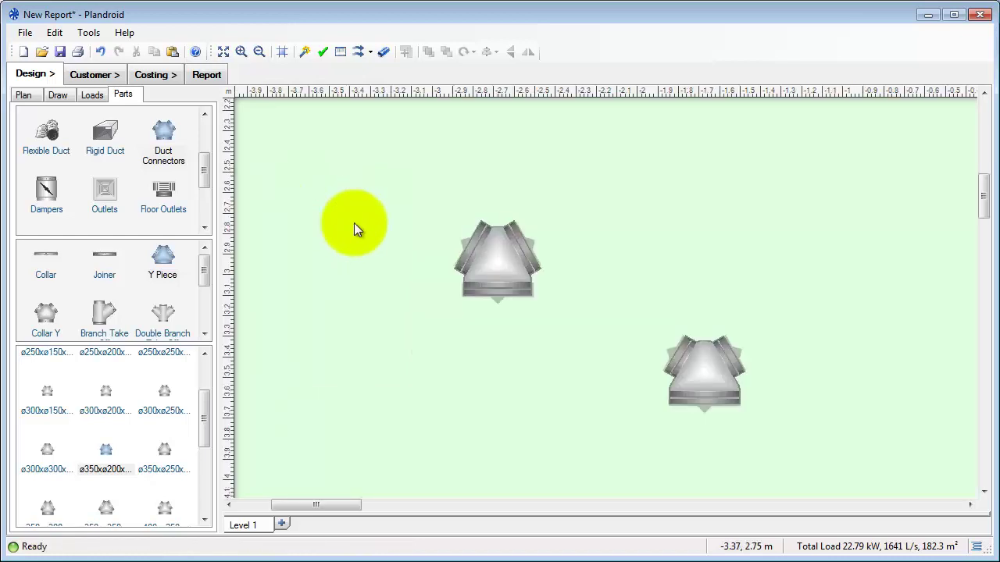
Step: Place a ø250mm Manual Damper next to the Y pieces
{"action": "left_click", "coordinate": [46, 192]}
{"action": "left_click", "coordinate": [46, 262]}
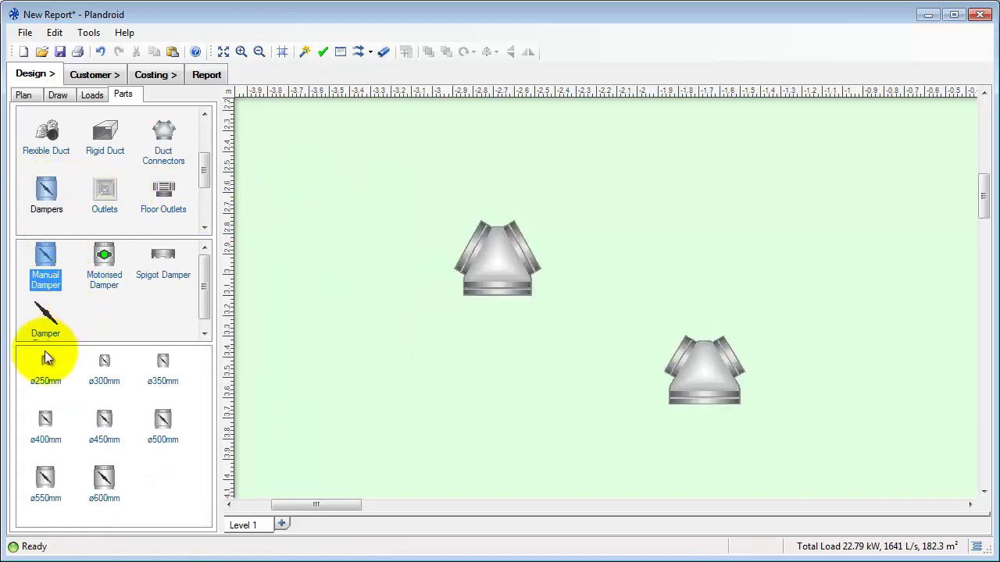
{"action": "left_click", "coordinate": [45, 359]}
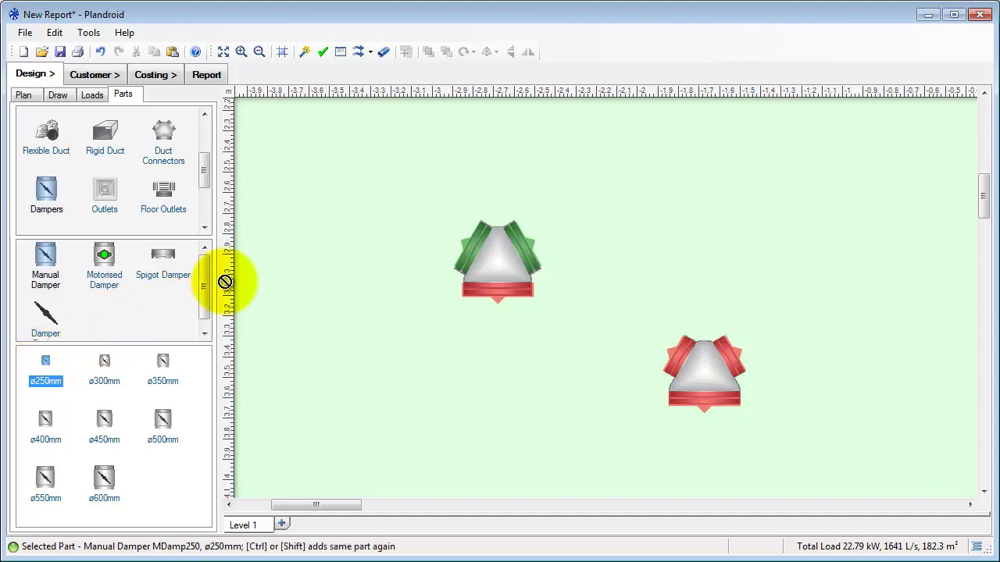
{"action": "left_click", "coordinate": [369, 211]}
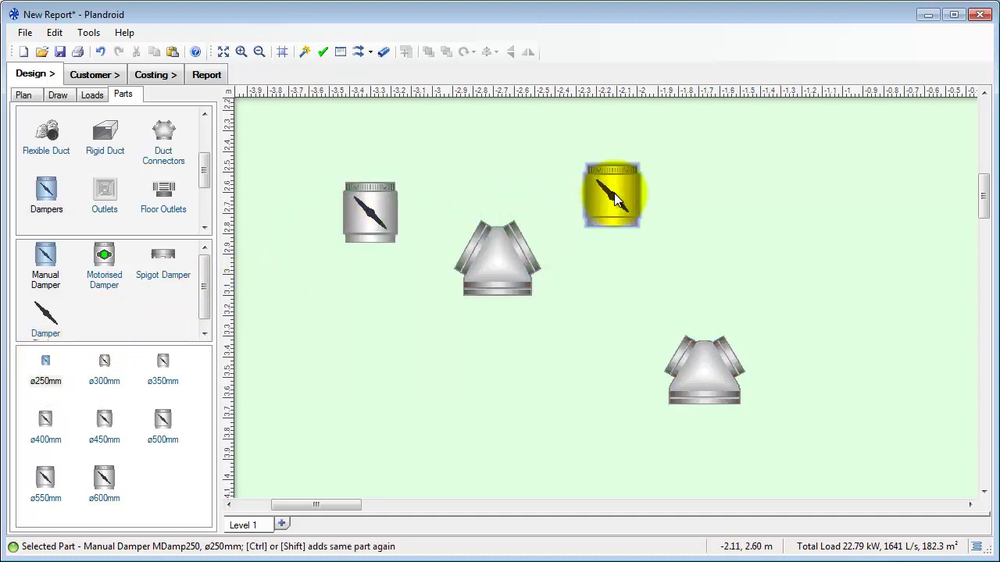
Step: Snap the two ø250mm manual dampers onto the upper Y piece's right and left branches
{"action": "mouse_move", "coordinate": [611, 195]}
{"action": "left_mouse_down"}
{"action": "mouse_move", "coordinate": [633, 248]}
{"action": "mouse_move", "coordinate": [629, 317]}
{"action": "mouse_move", "coordinate": [663, 248]}
{"action": "mouse_move", "coordinate": [710, 221]}
{"action": "left_mouse_up"}
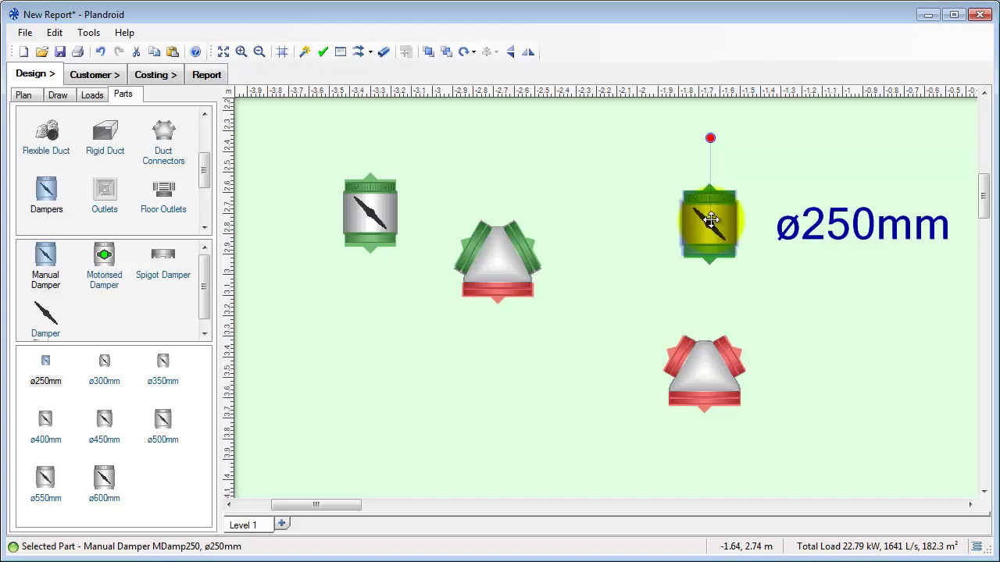
{"action": "mouse_move", "coordinate": [710, 221]}
{"action": "left_mouse_down"}
{"action": "mouse_move", "coordinate": [625, 214]}
{"action": "mouse_move", "coordinate": [602, 230]}
{"action": "mouse_move", "coordinate": [596, 285]}
{"action": "mouse_move", "coordinate": [551, 316]}
{"action": "mouse_move", "coordinate": [514, 324]}
{"action": "mouse_move", "coordinate": [507, 308]}
{"action": "mouse_move", "coordinate": [518, 287]}
{"action": "mouse_move", "coordinate": [563, 232]}
{"action": "mouse_move", "coordinate": [562, 205]}
{"action": "mouse_move", "coordinate": [545, 205]}
{"action": "left_mouse_up"}
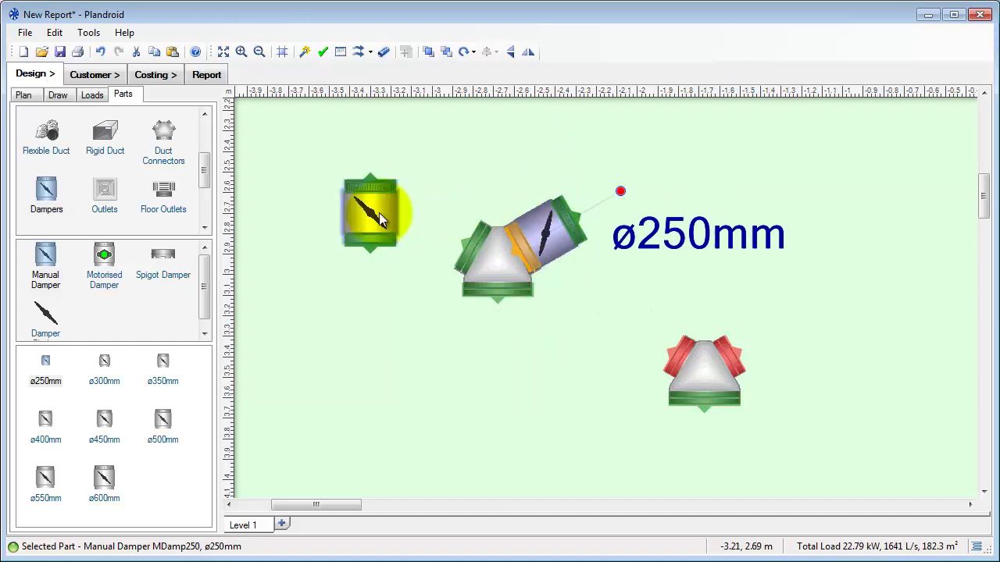
{"action": "left_click_drag", "start_coordinate": [381, 219], "coordinate": [457, 223]}
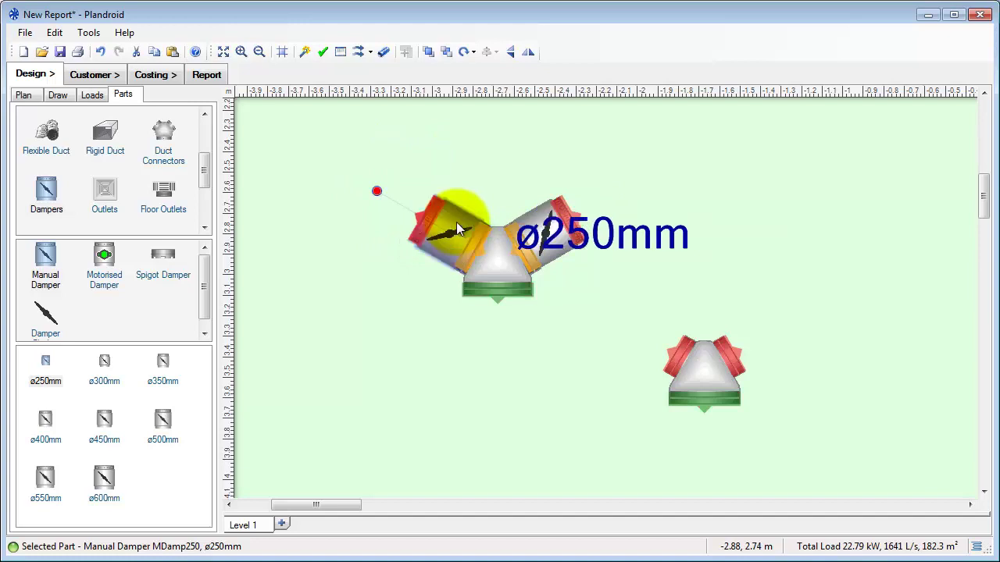
Step: Rotate the upper Y piece and its two dampers, then list the Flexible Duct parts
{"action": "left_click", "coordinate": [496, 258]}
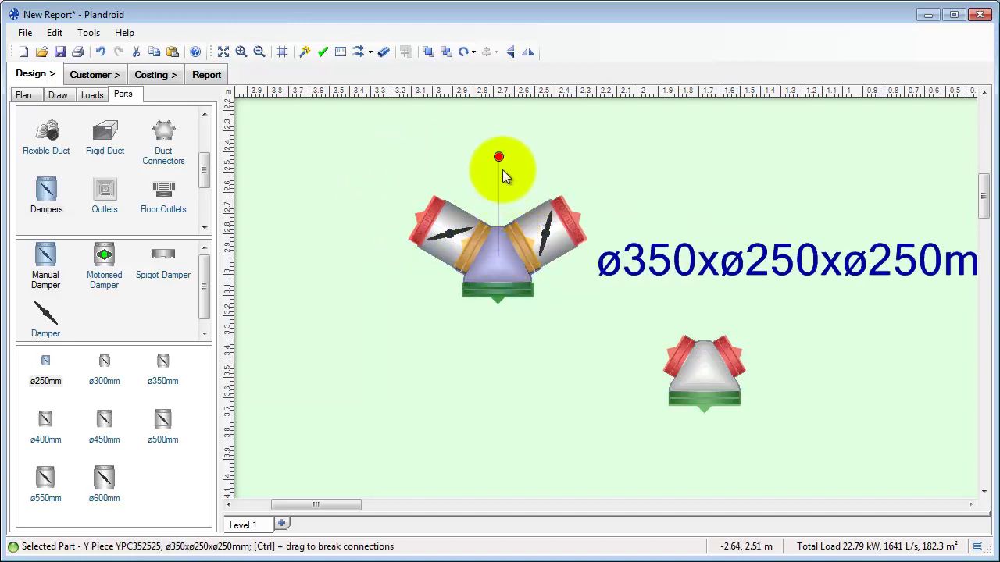
{"action": "mouse_move", "coordinate": [499, 157]}
{"action": "left_mouse_down"}
{"action": "mouse_move", "coordinate": [551, 195]}
{"action": "mouse_move", "coordinate": [532, 317]}
{"action": "mouse_move", "coordinate": [446, 225]}
{"action": "mouse_move", "coordinate": [500, 179]}
{"action": "mouse_move", "coordinate": [501, 199]}
{"action": "left_mouse_up"}
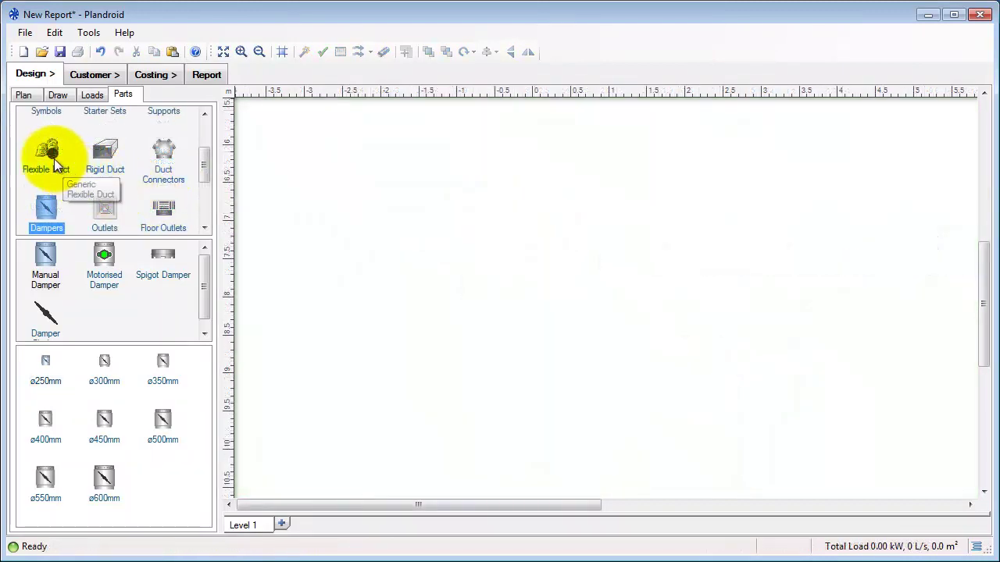
{"action": "left_click", "coordinate": [54, 158]}
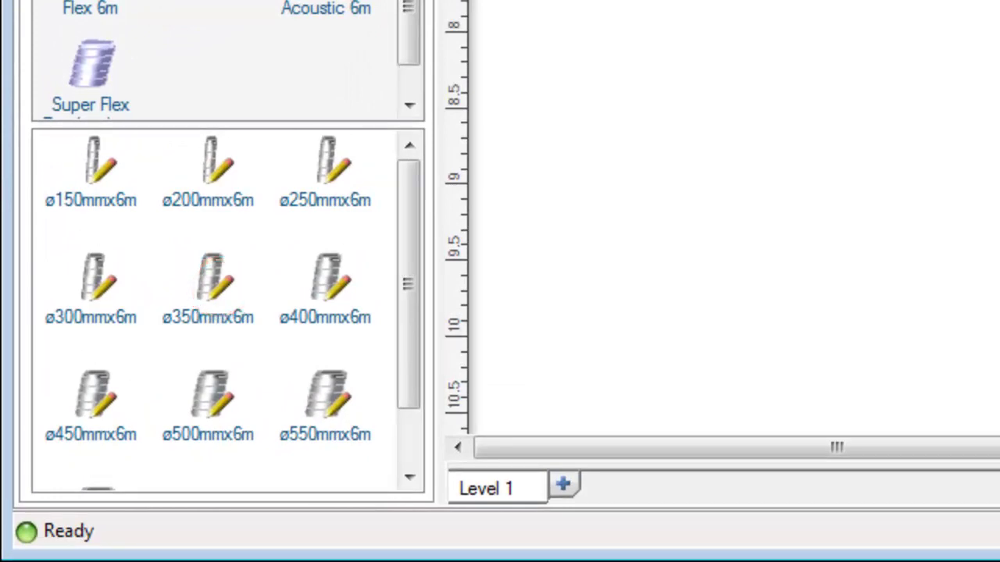
Step: Draw a ø400mm x 6m Plain Flex duct and bend it into an S-curve about 6.69 m long
{"action": "left_click", "coordinate": [326, 280]}
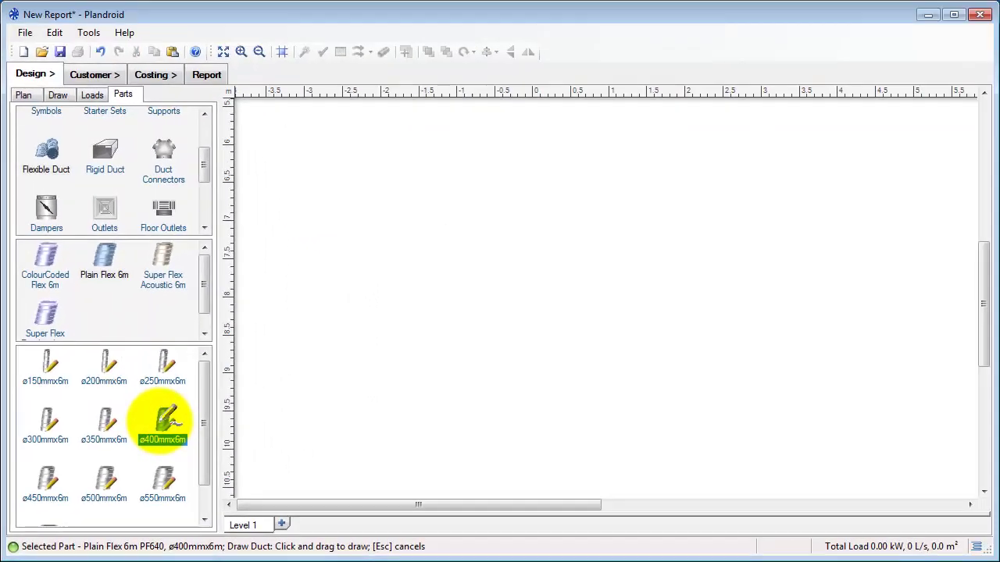
{"action": "mouse_move", "coordinate": [310, 392]}
{"action": "left_mouse_down"}
{"action": "mouse_move", "coordinate": [438, 313]}
{"action": "mouse_move", "coordinate": [668, 246]}
{"action": "left_mouse_up"}
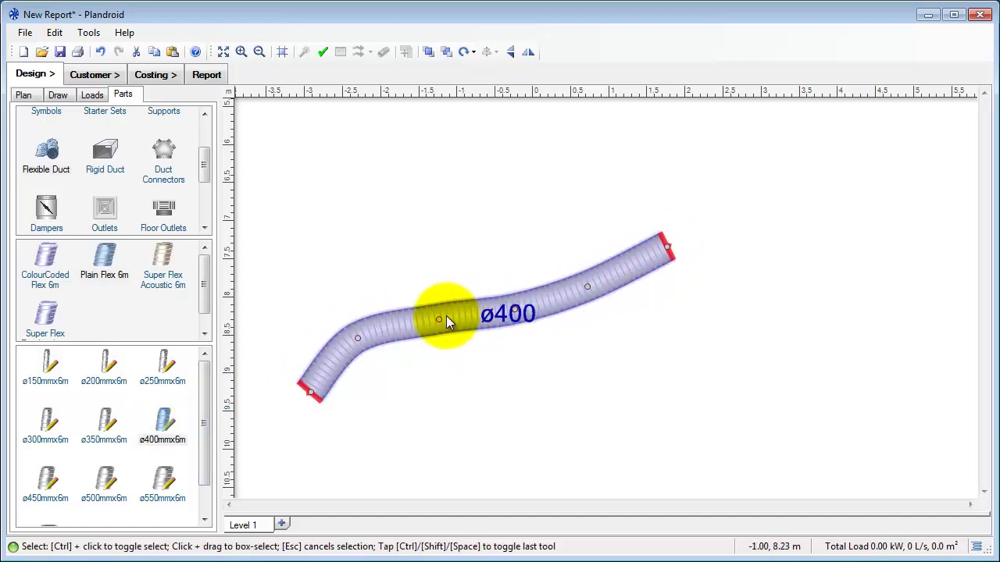
{"action": "left_click_drag", "start_coordinate": [439, 322], "coordinate": [409, 215]}
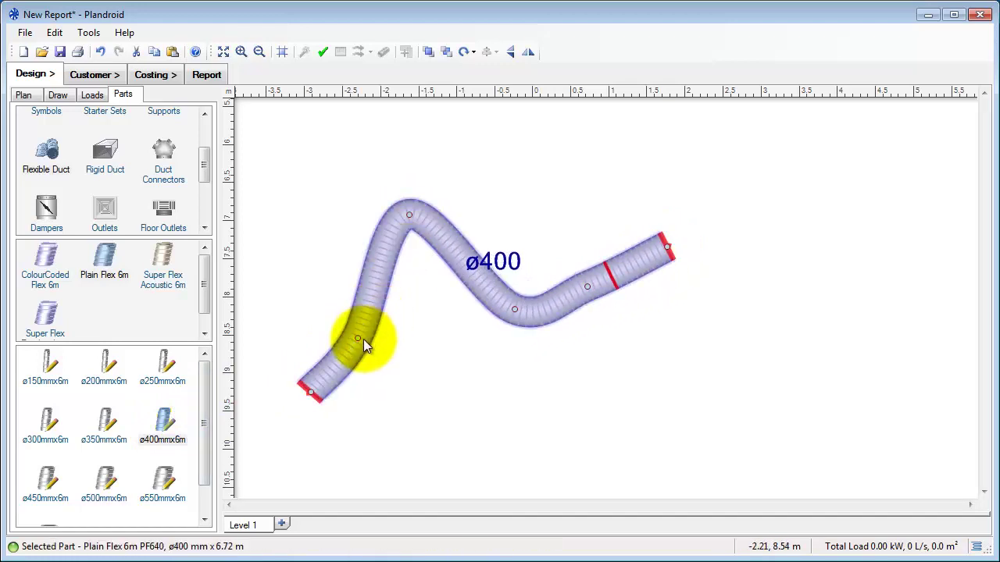
{"action": "mouse_move", "coordinate": [357, 344]}
{"action": "left_mouse_down"}
{"action": "mouse_move", "coordinate": [299, 272]}
{"action": "mouse_move", "coordinate": [368, 317]}
{"action": "mouse_move", "coordinate": [327, 295]}
{"action": "left_mouse_up"}
{"action": "left_click_drag", "start_coordinate": [350, 254], "coordinate": [340, 226]}
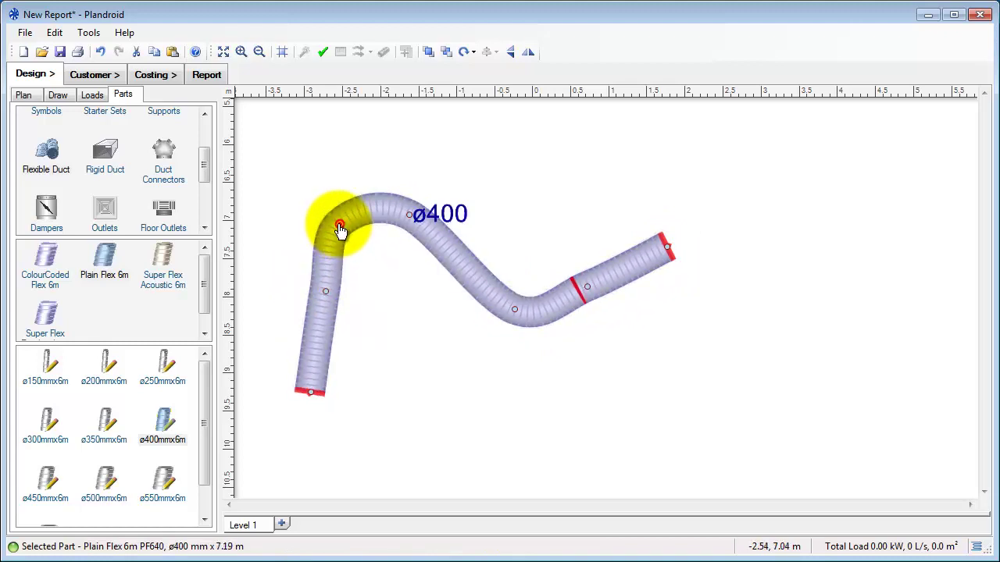
{"action": "double_click", "coordinate": [339, 227]}
{"action": "double_click", "coordinate": [328, 295]}
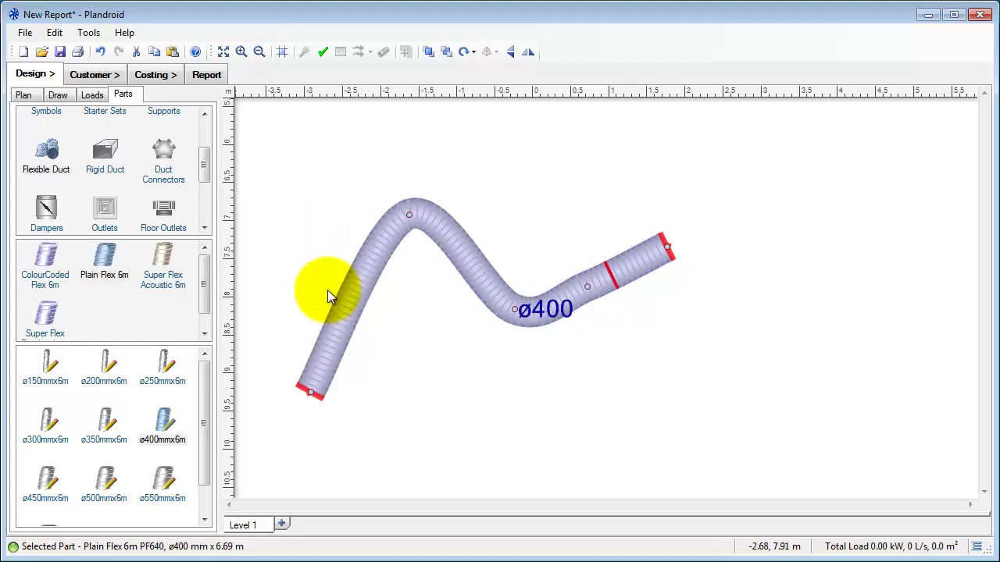
Step: Reopen Example 4.0.0.0.pd from recent files, discarding the unsaved New Report
{"action": "left_click", "coordinate": [25, 35]}
{"action": "left_click", "coordinate": [113, 198]}
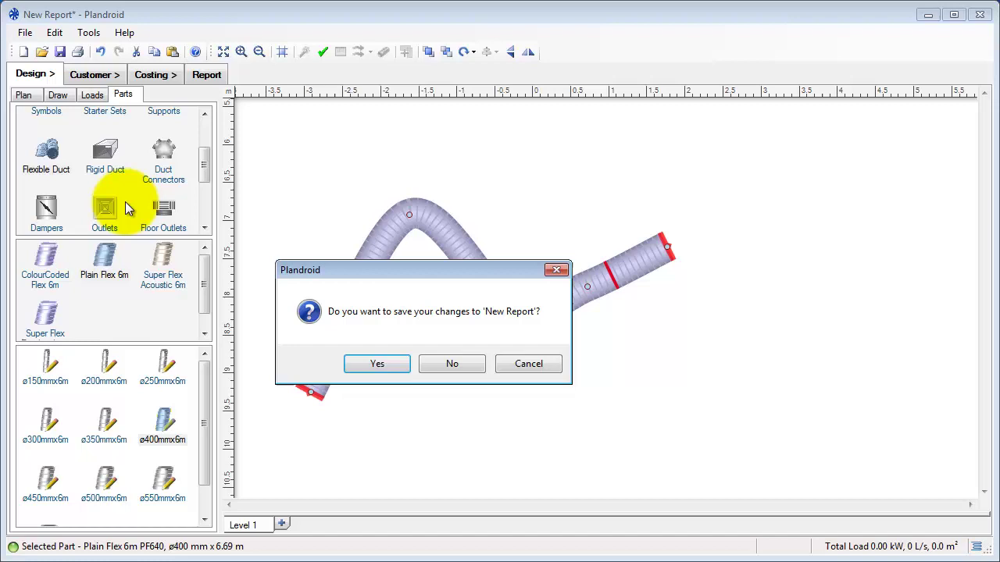
{"action": "left_click", "coordinate": [437, 365]}
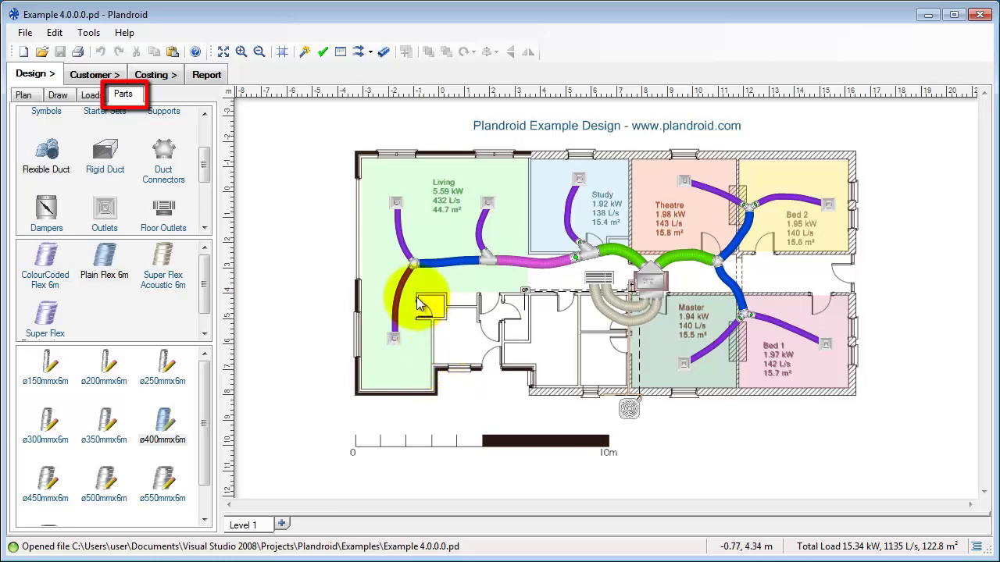
Step: Nudge the Living room's lower duct run and select the Living load zone (0.125 kW/m², 2.9 m ceiling)
{"action": "mouse_move", "coordinate": [401, 273]}
{"action": "left_mouse_down"}
{"action": "mouse_move", "coordinate": [387, 270]}
{"action": "mouse_move", "coordinate": [400, 285]}
{"action": "left_mouse_up"}
{"action": "left_click", "coordinate": [93, 95]}
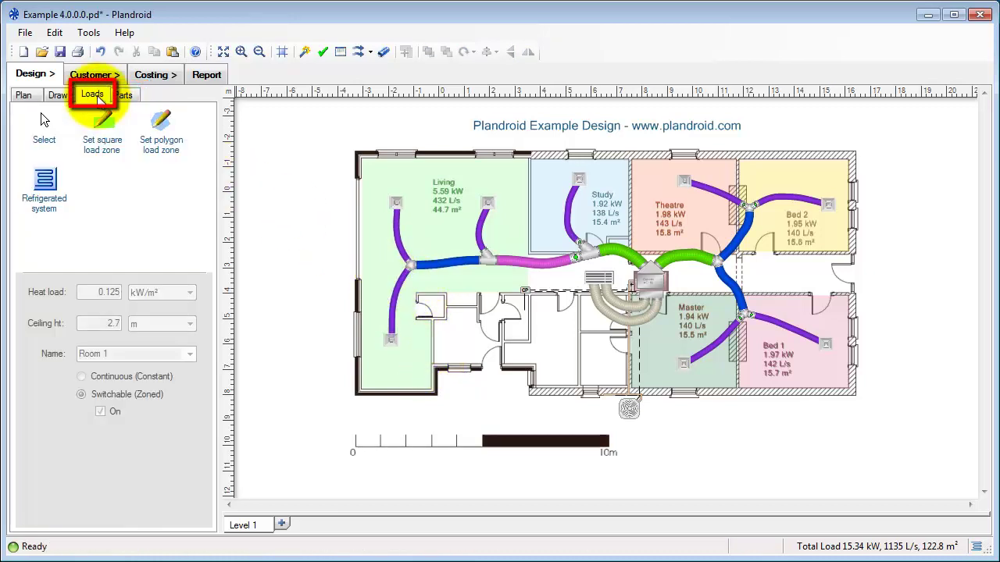
{"action": "left_click", "coordinate": [434, 226]}
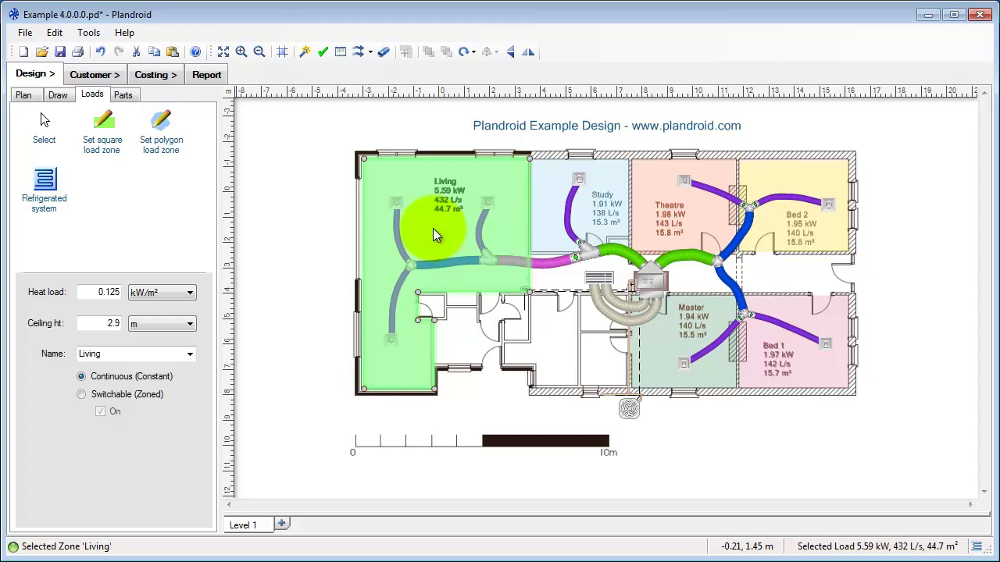
Step: Show the Customer page with the quote's customer details and status
{"action": "left_click", "coordinate": [113, 81]}
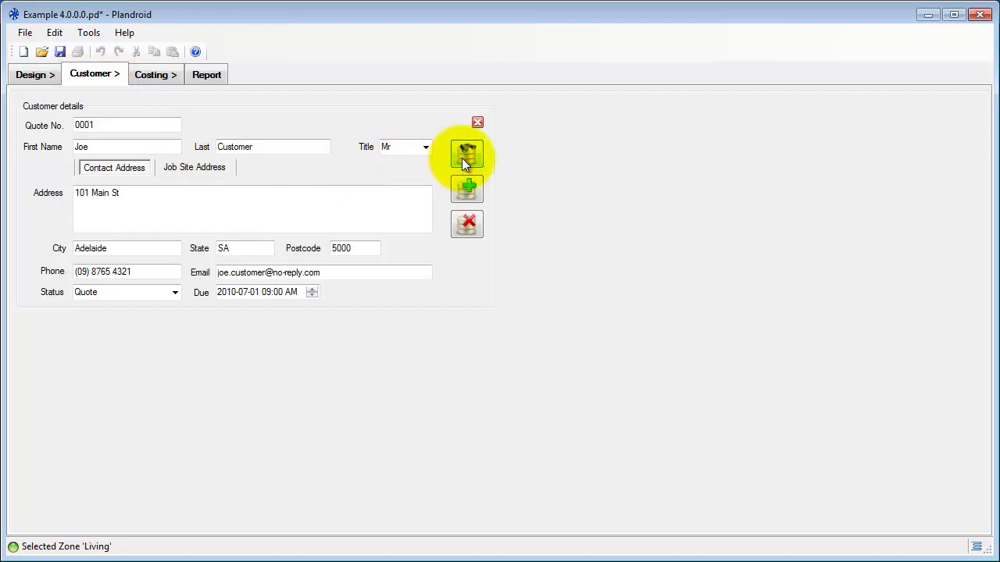
Step: In the Costing table, change the Motorised Damper ø400mm unit price from $110.00 to $150.00
{"action": "left_click", "coordinate": [159, 76]}
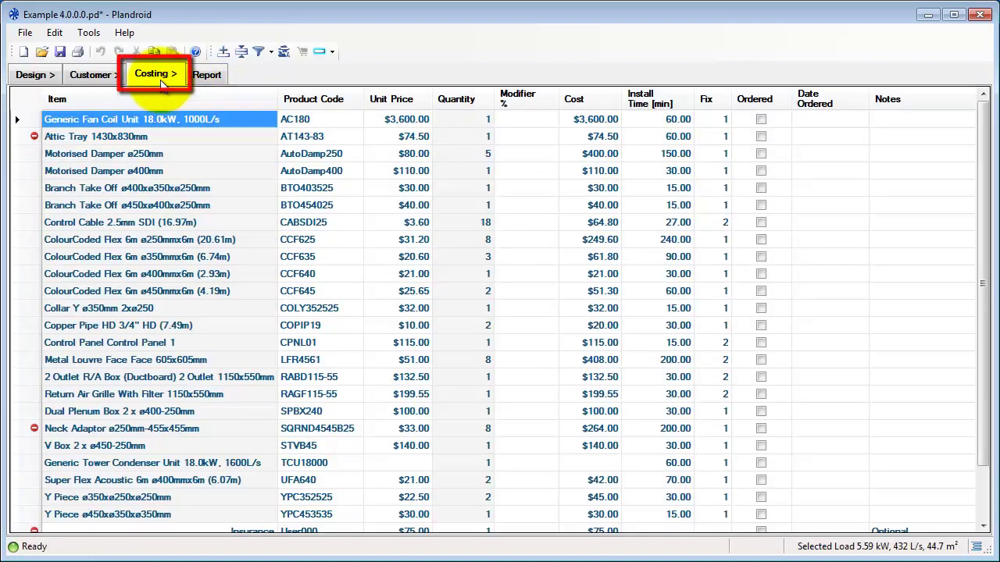
{"action": "left_click", "coordinate": [407, 171]}
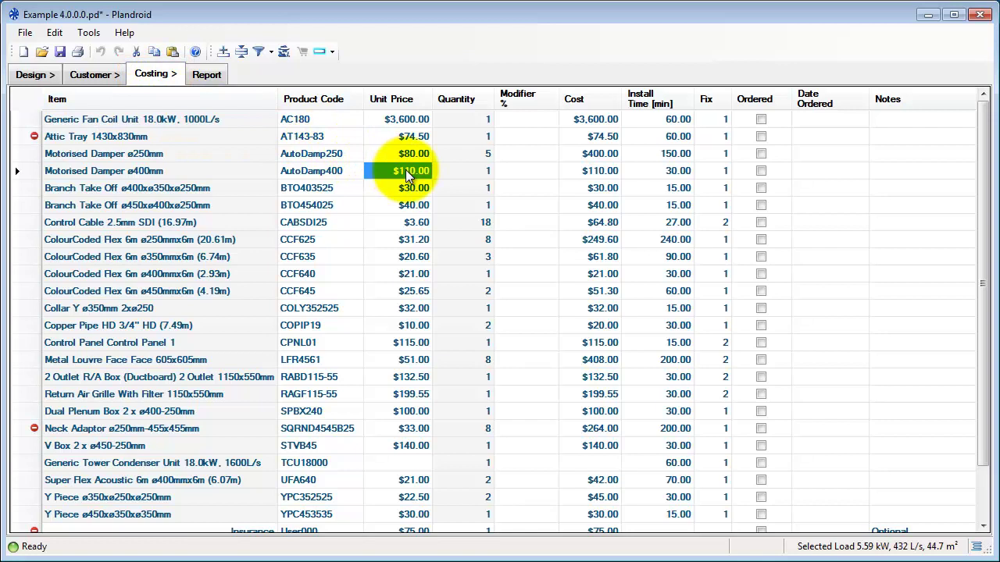
{"action": "left_click", "coordinate": [407, 173]}
{"action": "left_click_drag", "start_coordinate": [405, 171], "coordinate": [414, 174]}
{"action": "type", "text": "5"}
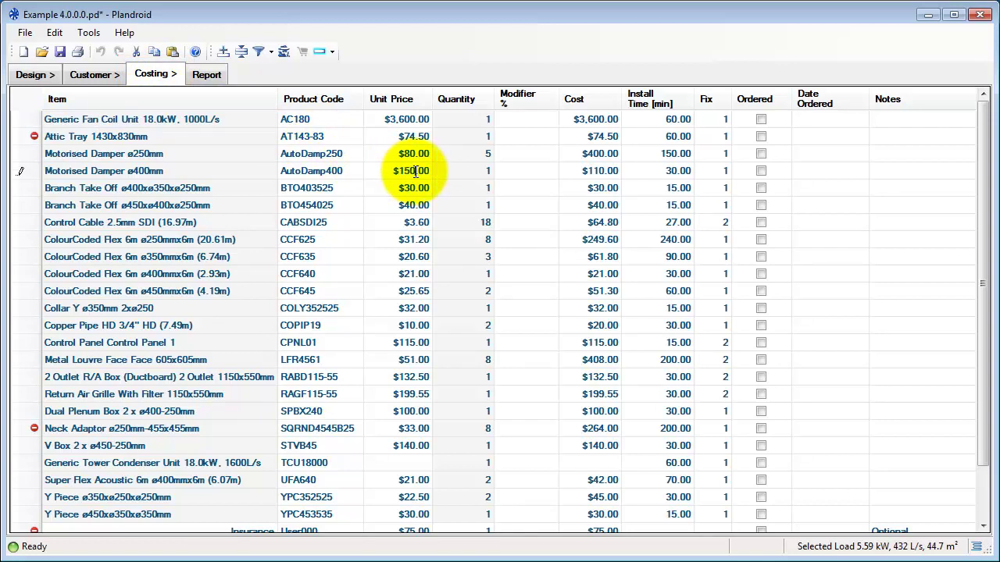
{"action": "key", "text": "Return"}
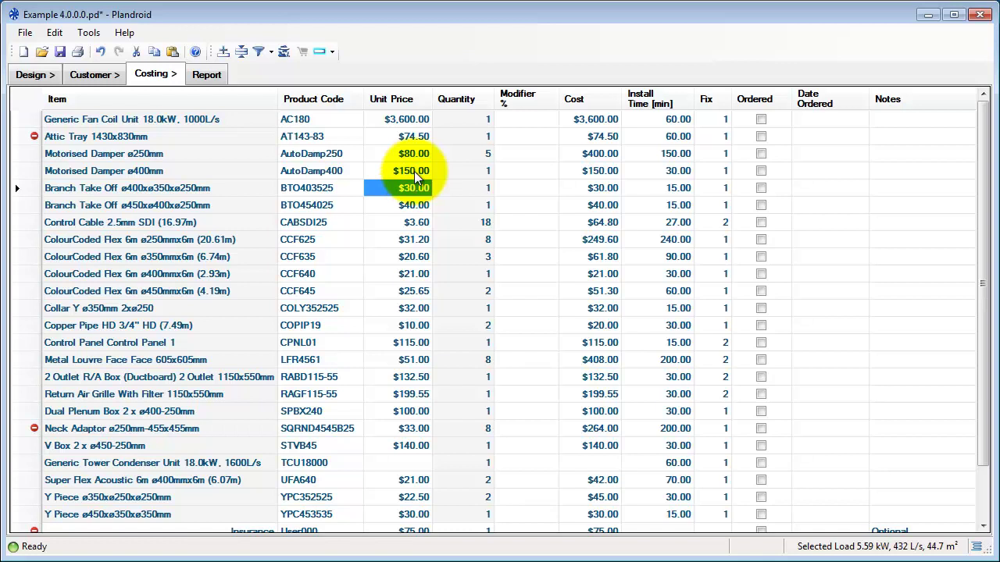
Step: Add a new user cost item named 'Extra Cost Item'
{"action": "left_click", "coordinate": [216, 52]}
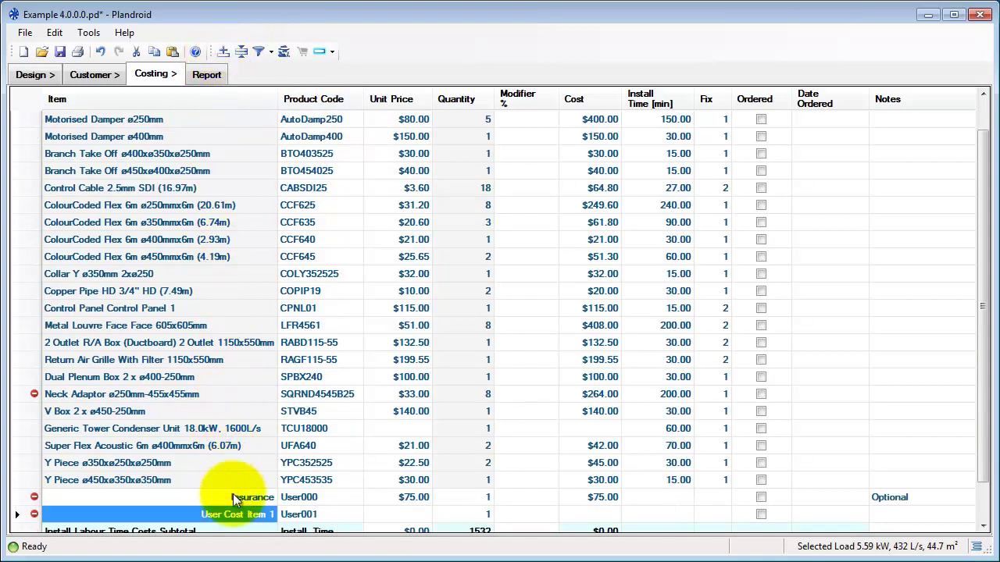
{"action": "type", "text": "E"}
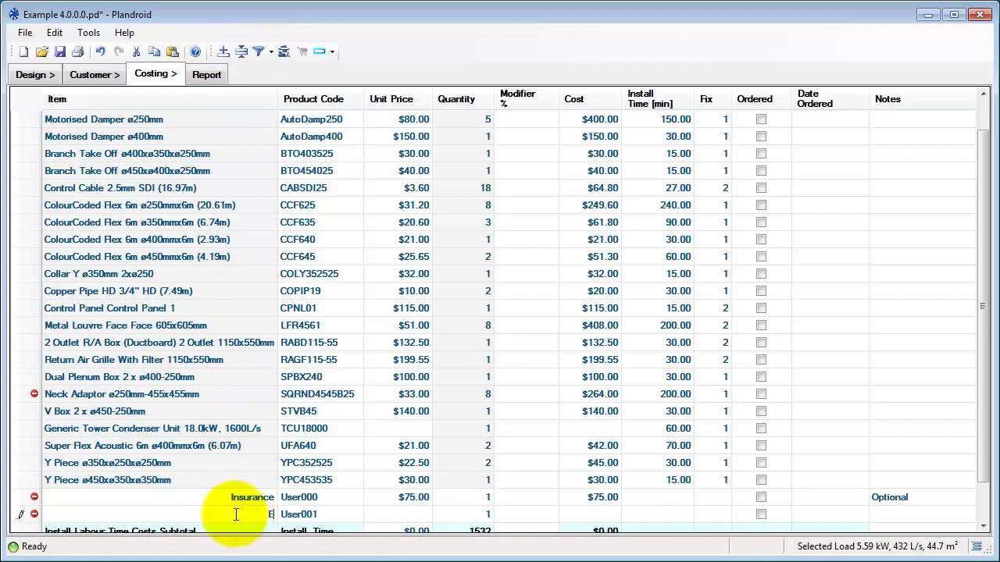
{"action": "type", "text": "xtra Cost"}
{"action": "type", "text": " Item"}
{"action": "key", "text": "Return"}
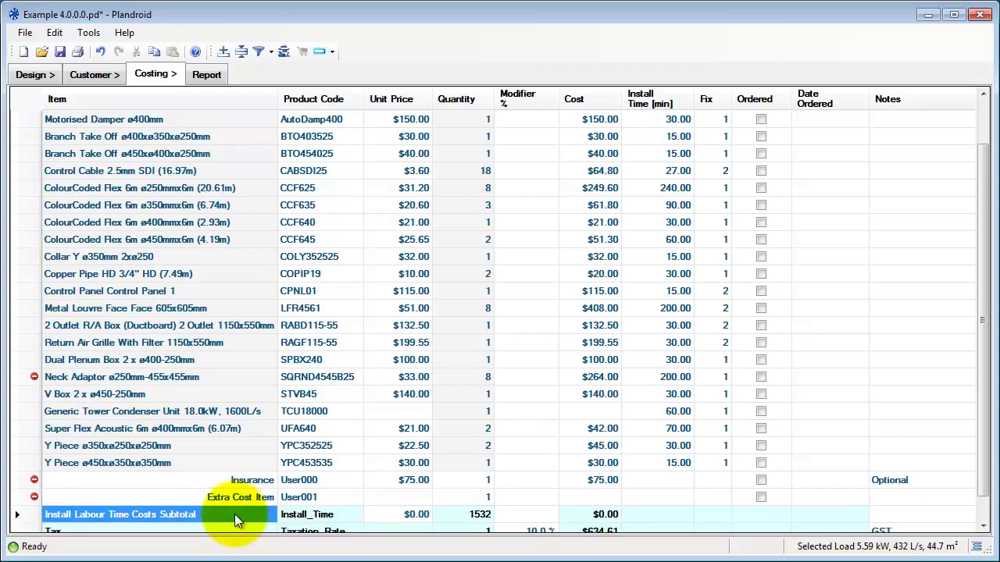
Step: Give Extra Cost Item a $60.00 unit price, quantity 5 and 20 minute install time
{"action": "left_click", "coordinate": [415, 498]}
{"action": "type", "text": "60"}
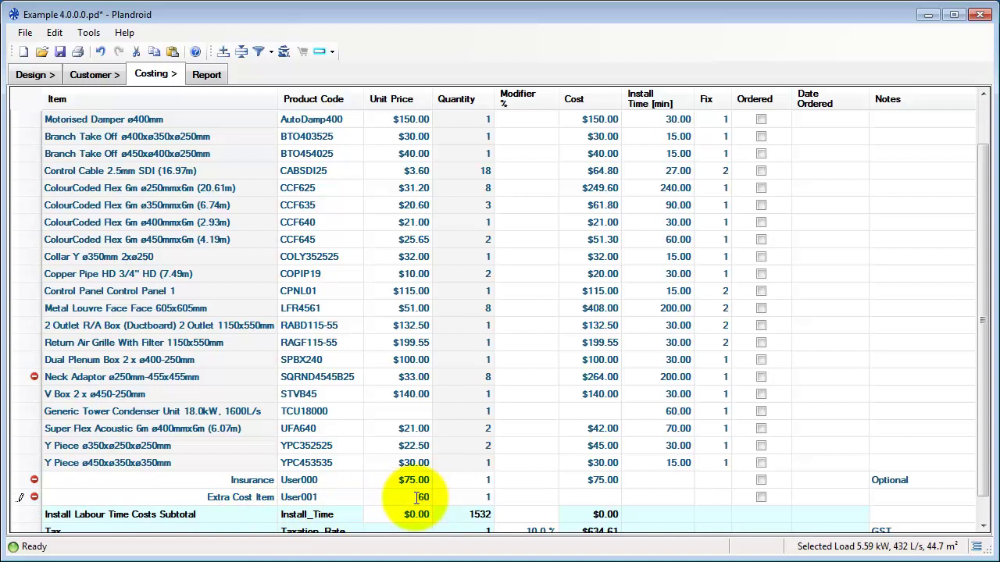
{"action": "key", "text": "Return"}
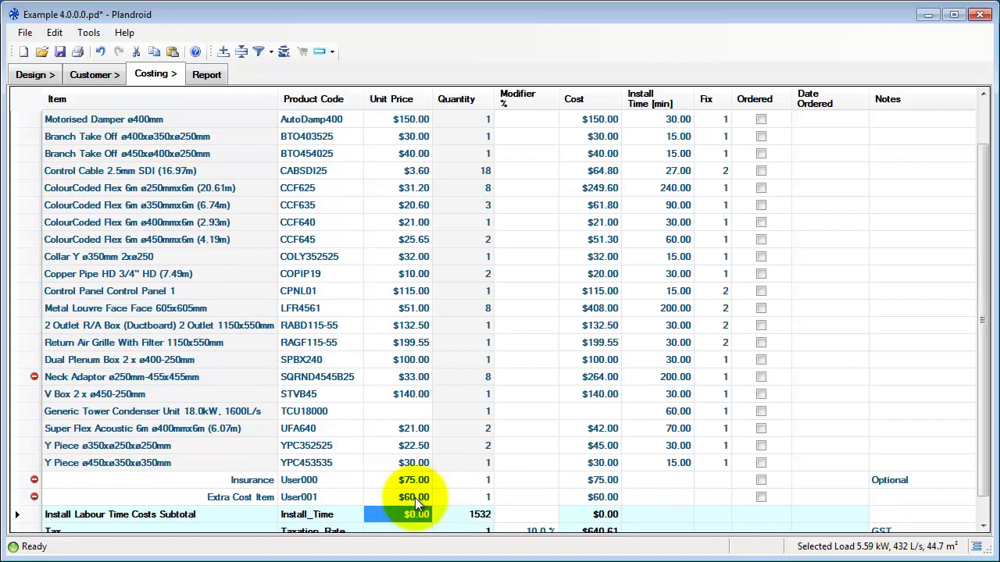
{"action": "left_click", "coordinate": [473, 496]}
{"action": "left_click", "coordinate": [477, 496]}
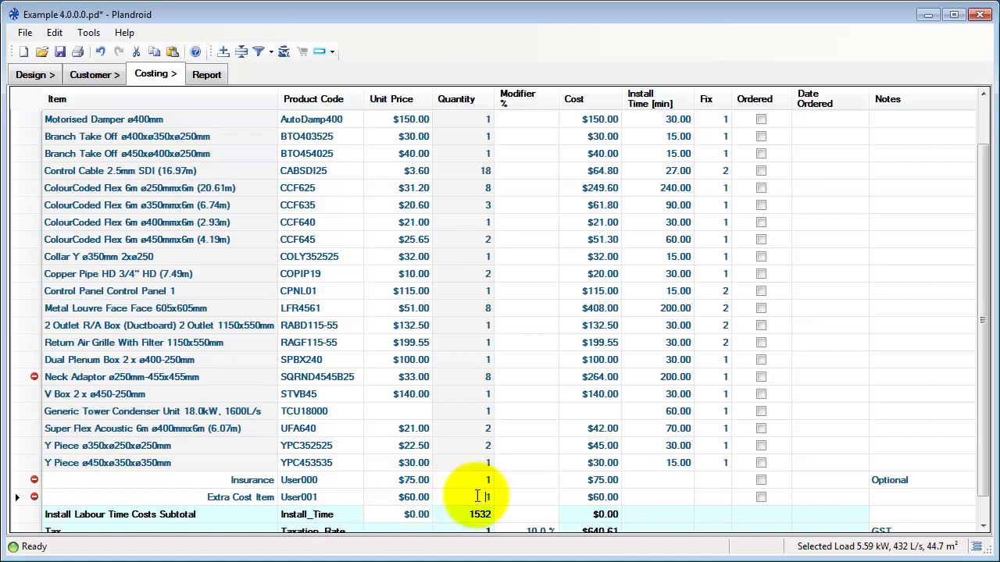
{"action": "type", "text": "5"}
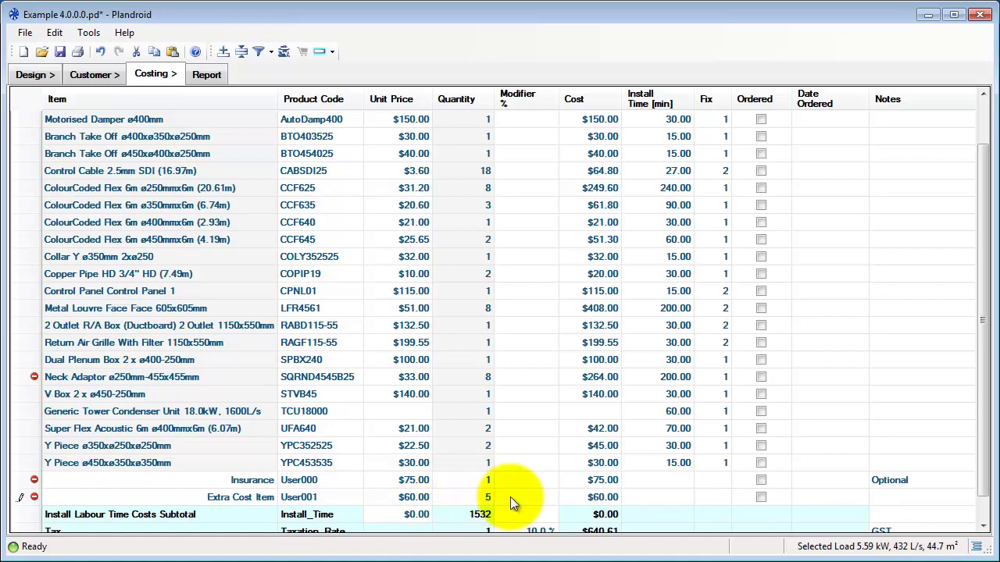
{"action": "key", "text": "Return"}
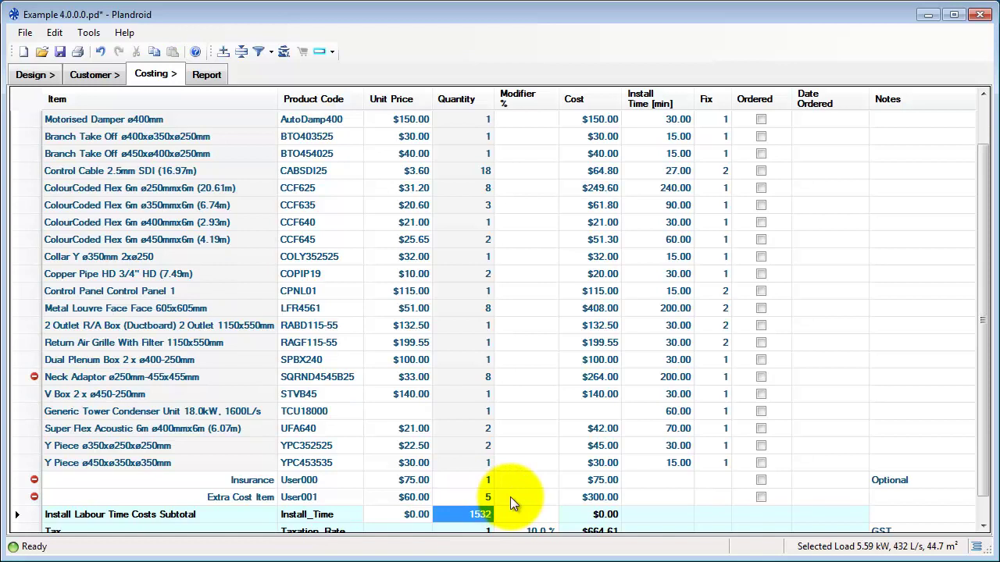
{"action": "left_click", "coordinate": [677, 497]}
{"action": "left_click", "coordinate": [676, 497]}
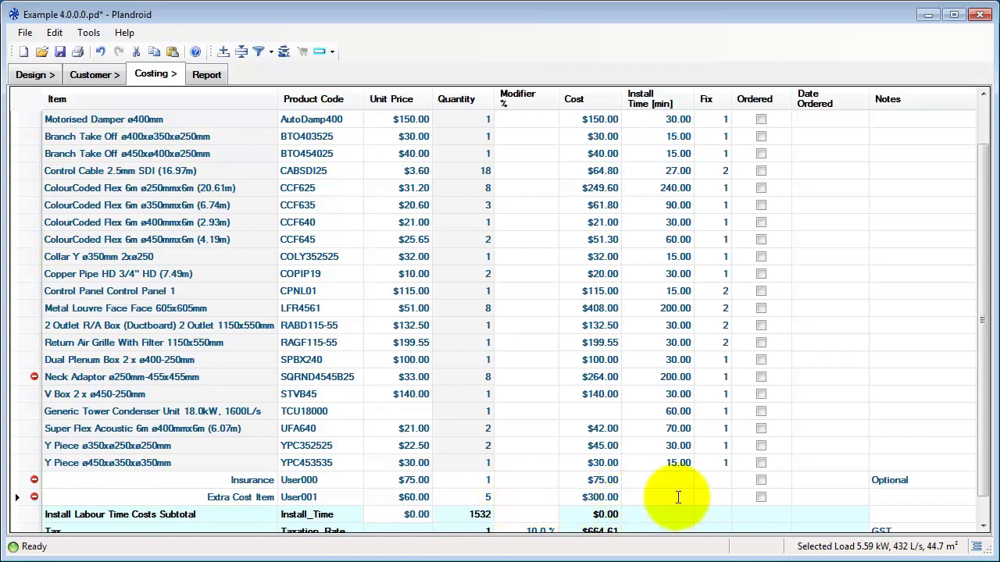
{"action": "type", "text": "20"}
{"action": "key", "text": "Return"}
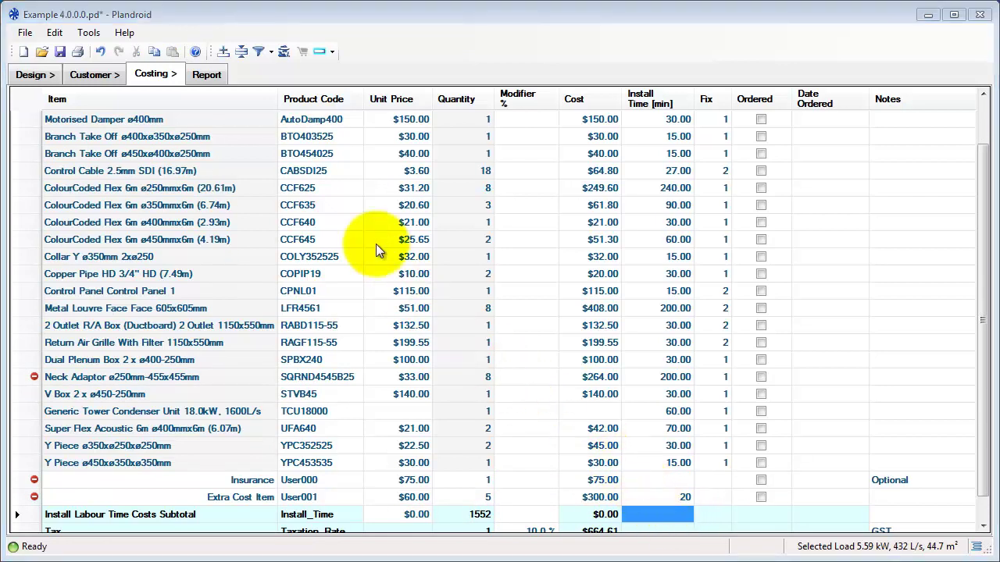
Step: View the quotation report's costing breakdown showing Extra Cost Item at $300.00 and $8187.93 total
{"action": "left_click", "coordinate": [206, 78]}
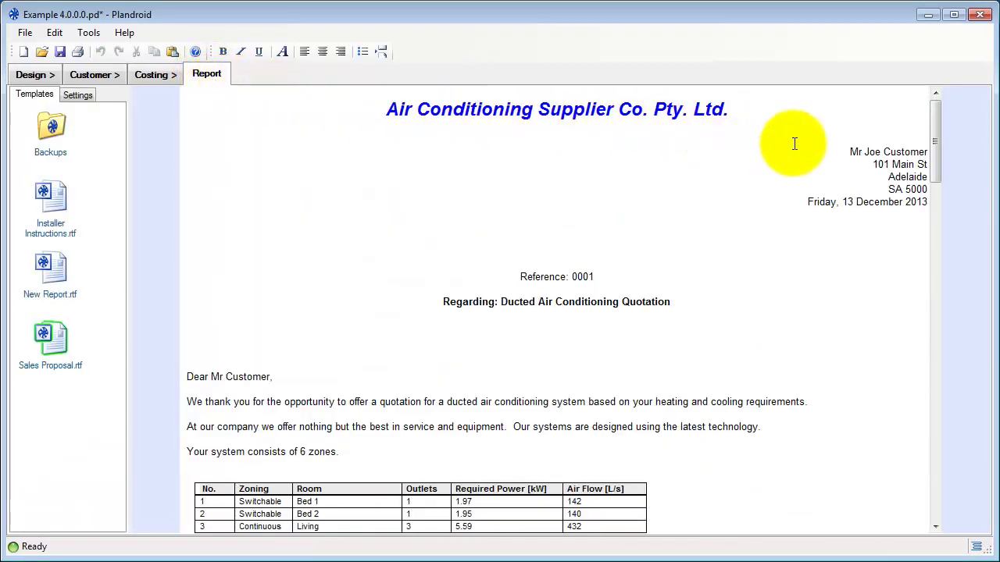
{"action": "mouse_move", "coordinate": [937, 167]}
{"action": "left_mouse_down"}
{"action": "mouse_move", "coordinate": [932, 234]}
{"action": "mouse_move", "coordinate": [963, 505]}
{"action": "mouse_move", "coordinate": [924, 251]}
{"action": "left_mouse_up"}
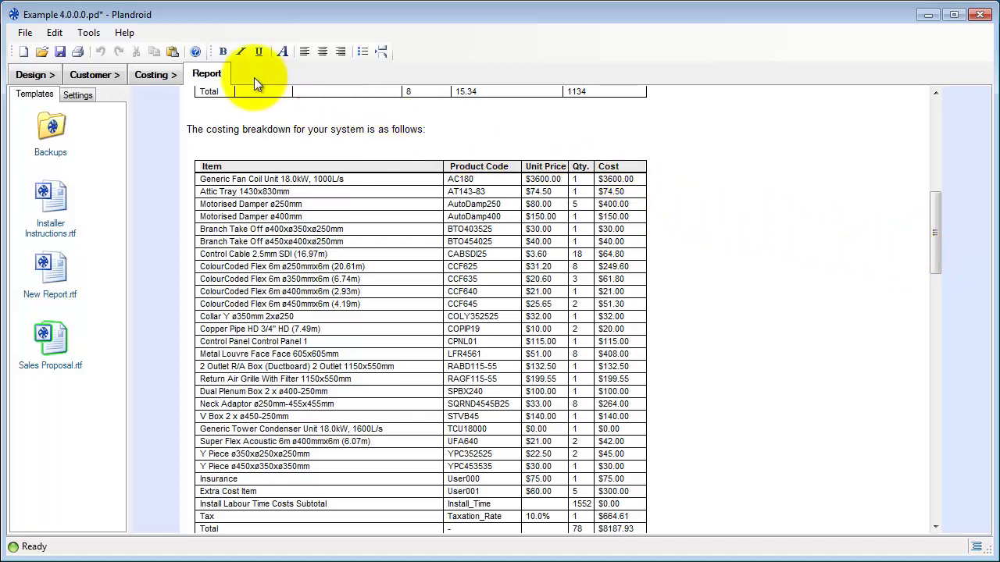
Step: Open Help and browse Product Tour > How Do I...? to the snap-to design topic
{"action": "left_click", "coordinate": [197, 52]}
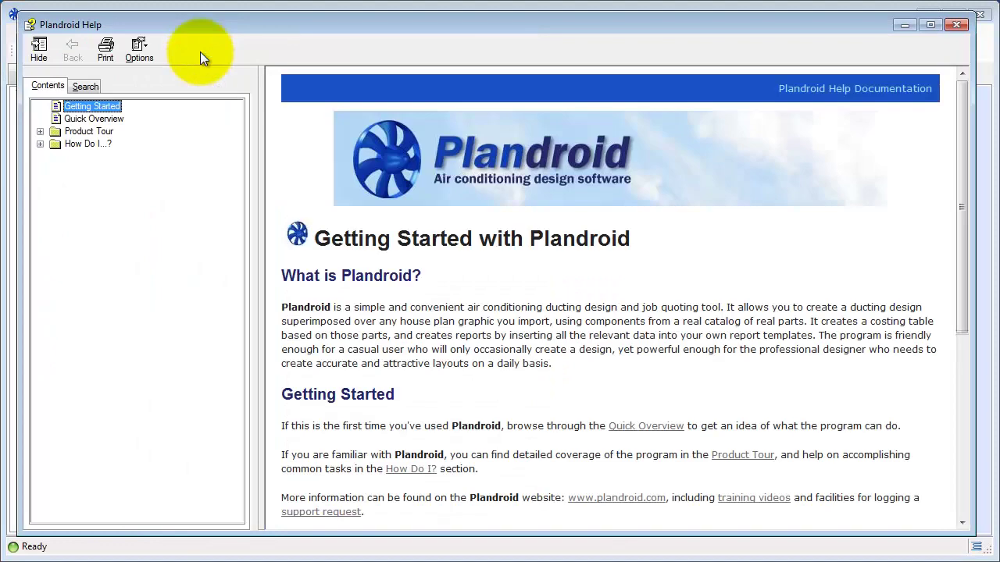
{"action": "left_click", "coordinate": [40, 131]}
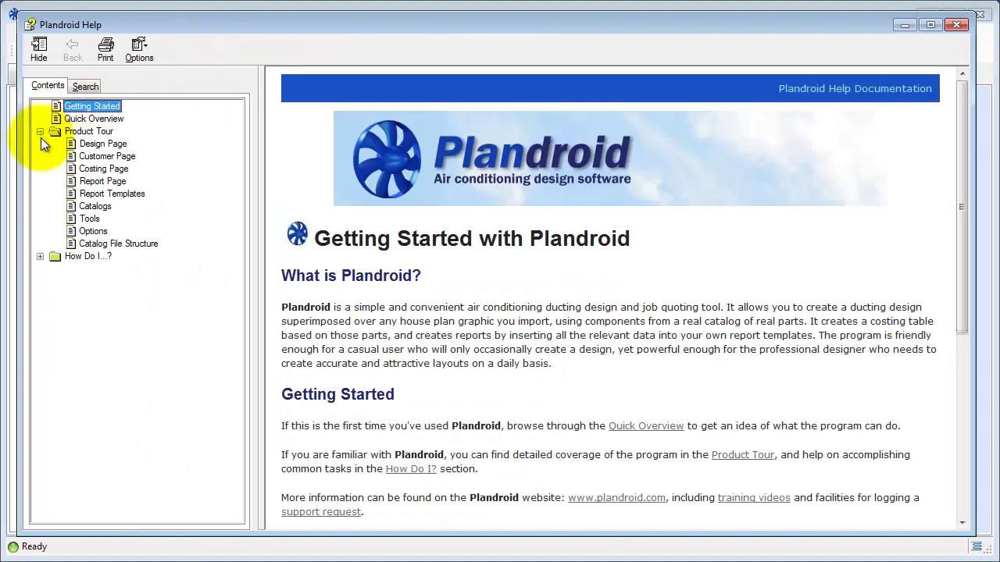
{"action": "left_click", "coordinate": [39, 256]}
{"action": "left_click", "coordinate": [113, 119]}
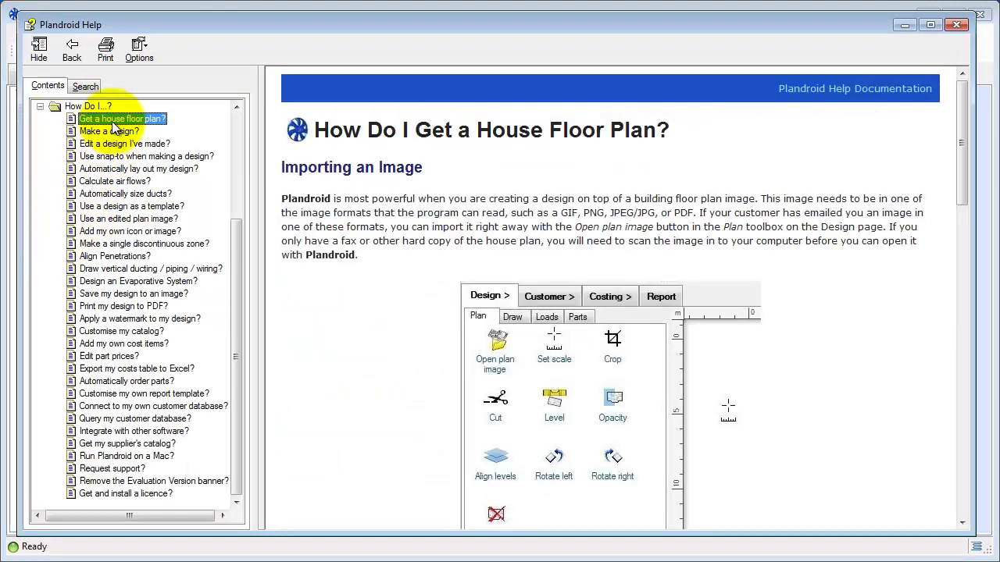
{"action": "left_click", "coordinate": [114, 131]}
{"action": "left_click", "coordinate": [116, 156]}
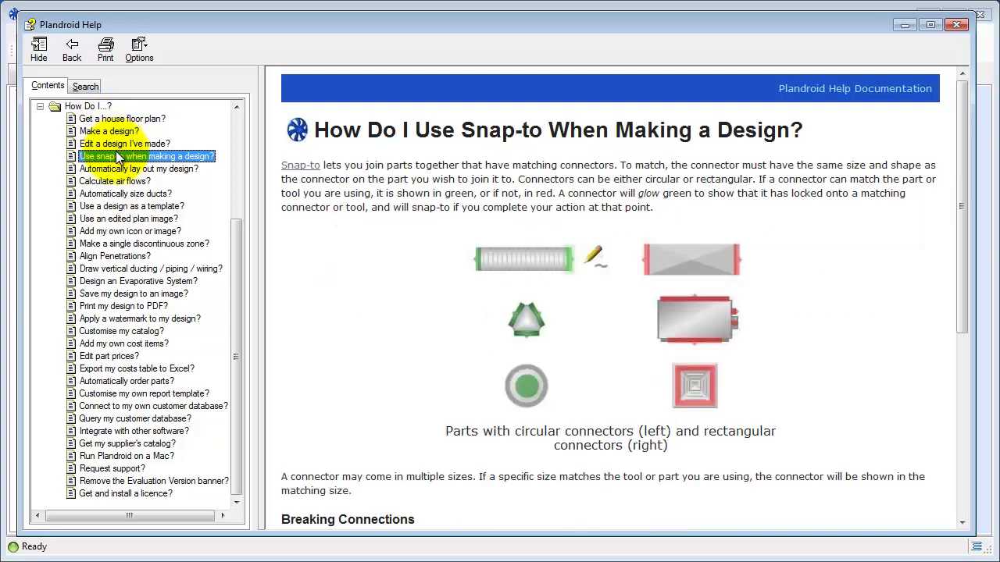
Step: Close Help and return to the floor-plan design with the parts catalogue showing
{"action": "left_click", "coordinate": [954, 26]}
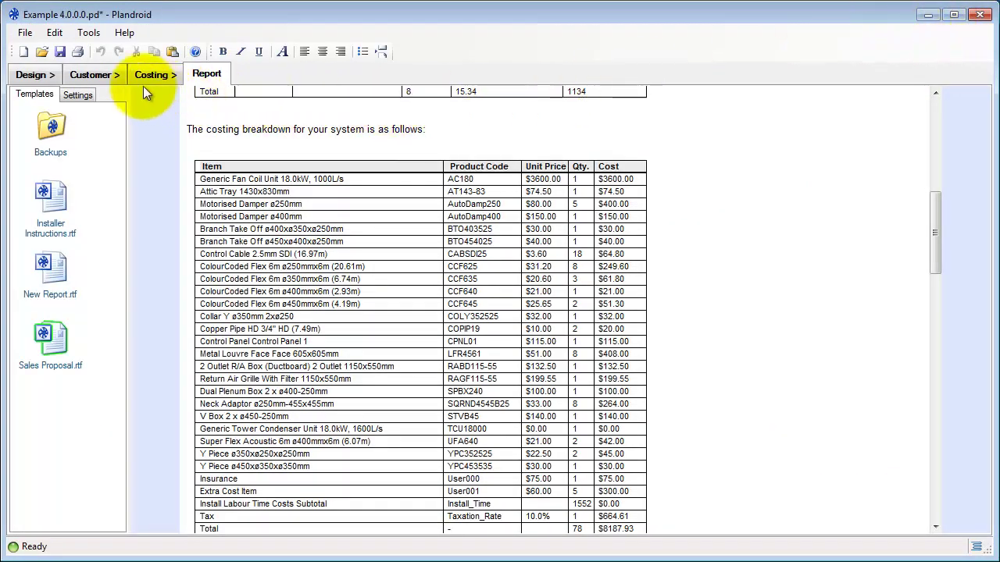
{"action": "left_click", "coordinate": [98, 76]}
{"action": "left_click", "coordinate": [39, 76]}
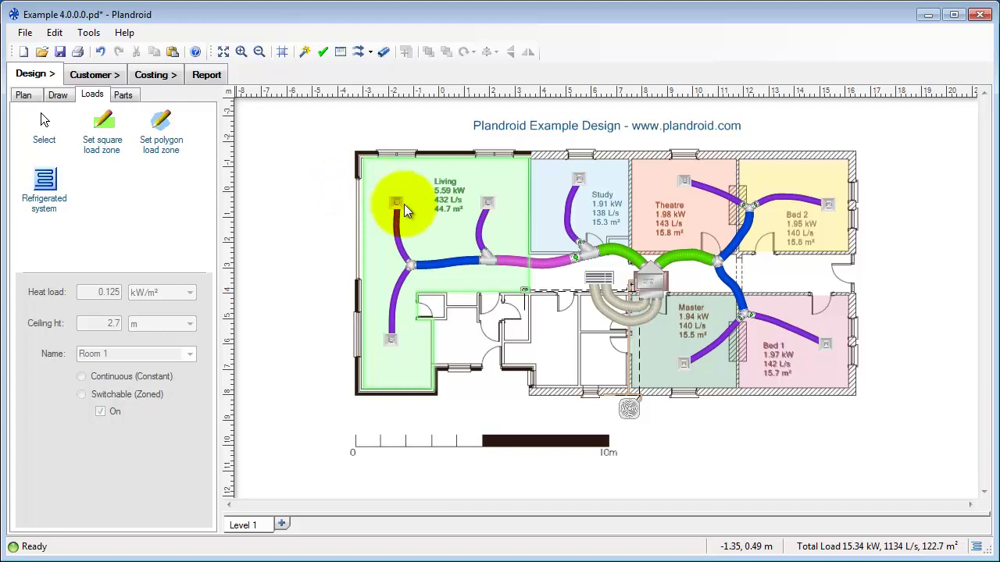
{"action": "left_click", "coordinate": [127, 96]}
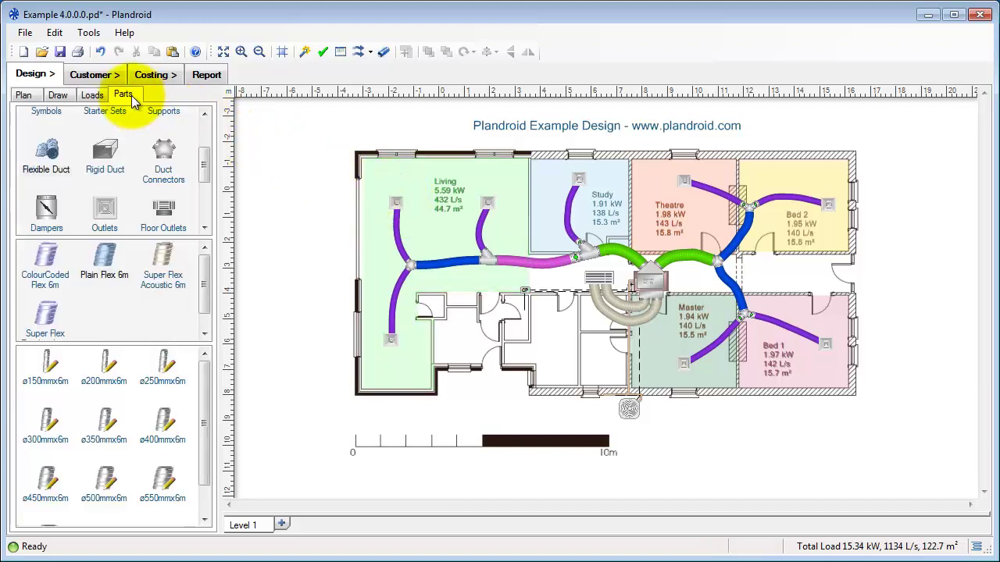
Step: Move both Living outlets up toward the top wall and shift the branch take-off up and right
{"action": "left_click_drag", "start_coordinate": [397, 203], "coordinate": [391, 187]}
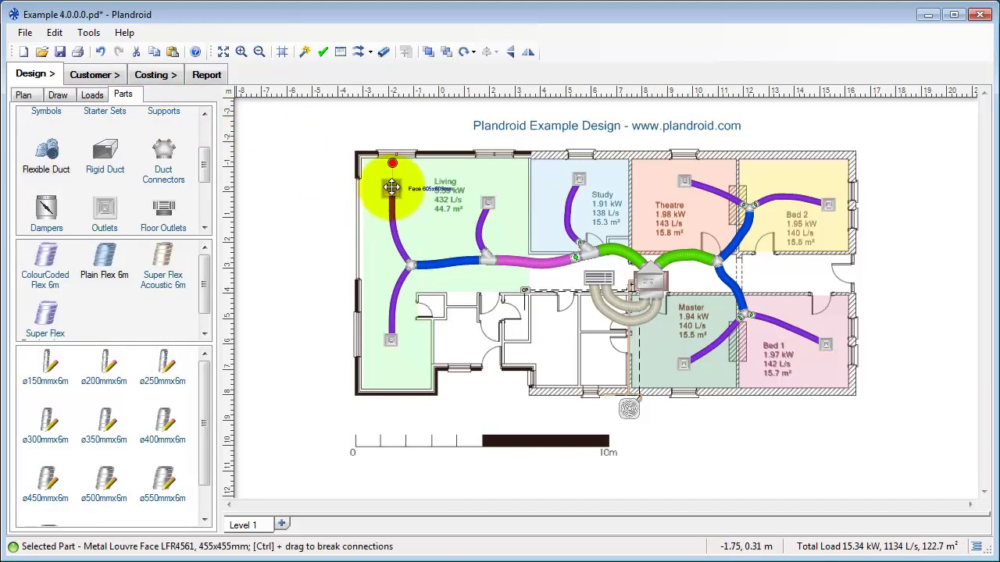
{"action": "left_click_drag", "start_coordinate": [487, 201], "coordinate": [496, 187]}
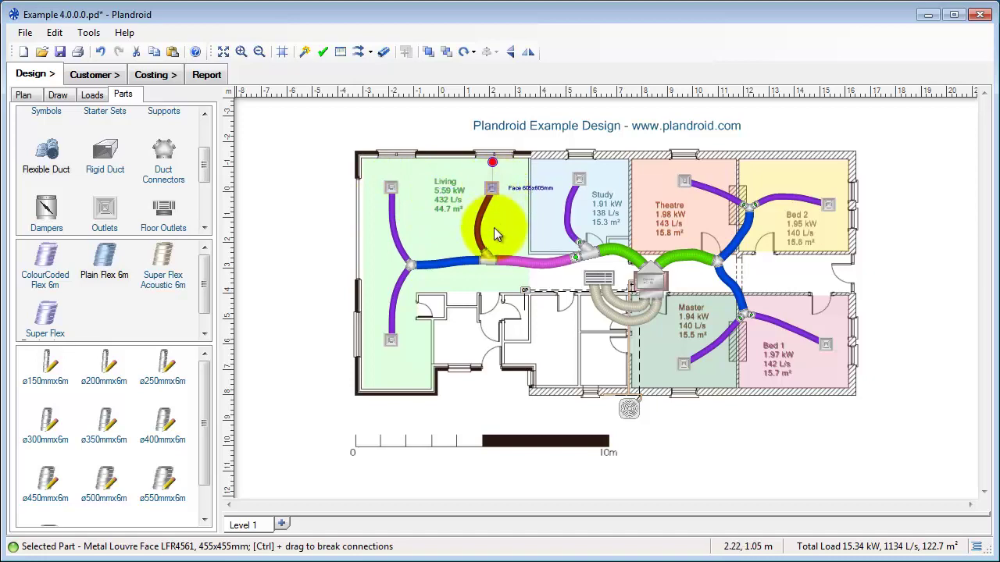
{"action": "mouse_move", "coordinate": [486, 257]}
{"action": "left_mouse_down"}
{"action": "mouse_move", "coordinate": [503, 245]}
{"action": "mouse_move", "coordinate": [492, 252]}
{"action": "left_mouse_up"}
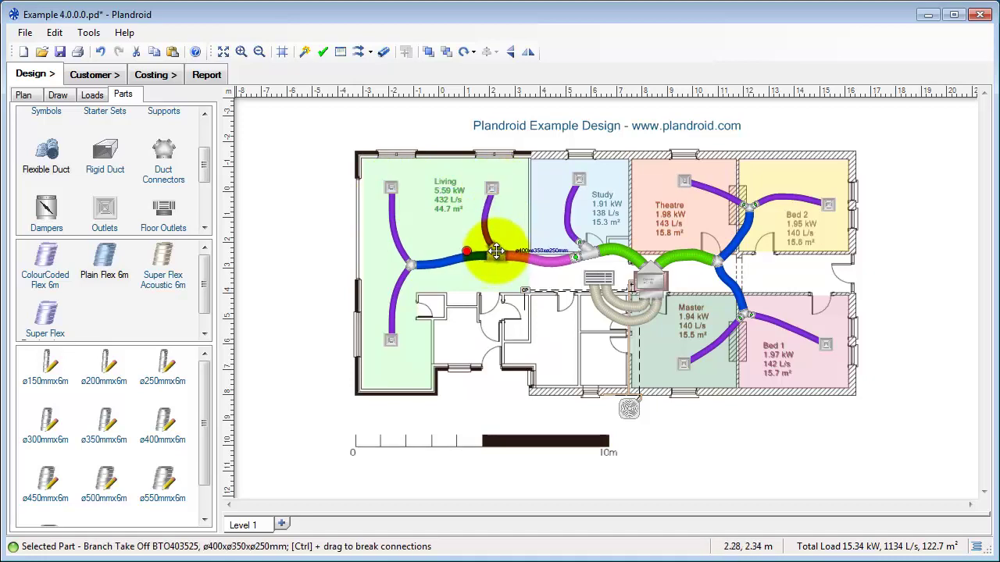